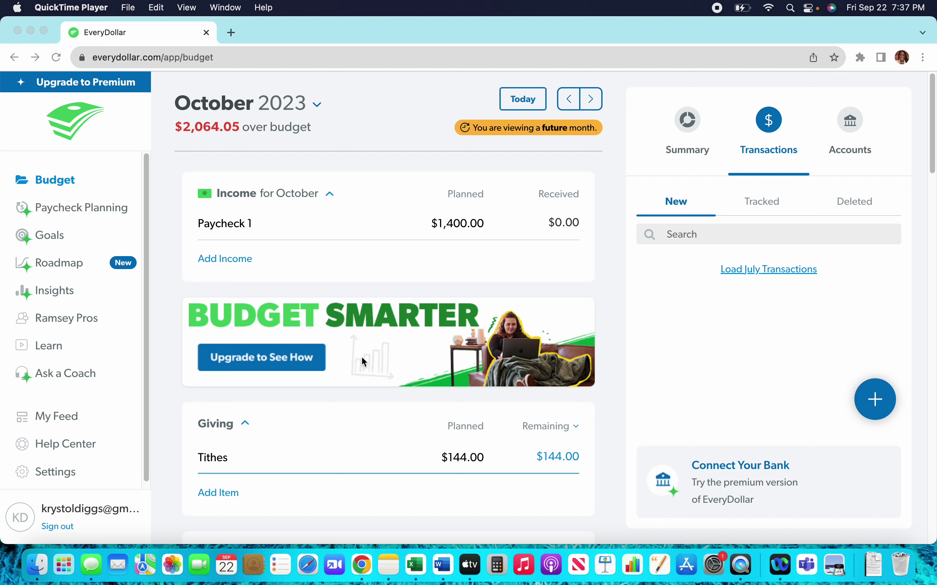
Step: Clear the planned amount of the Paycheck 1 income item to $0.00 in the October 2023 budget
{"action": "left_click", "coordinate": [471, 222]}
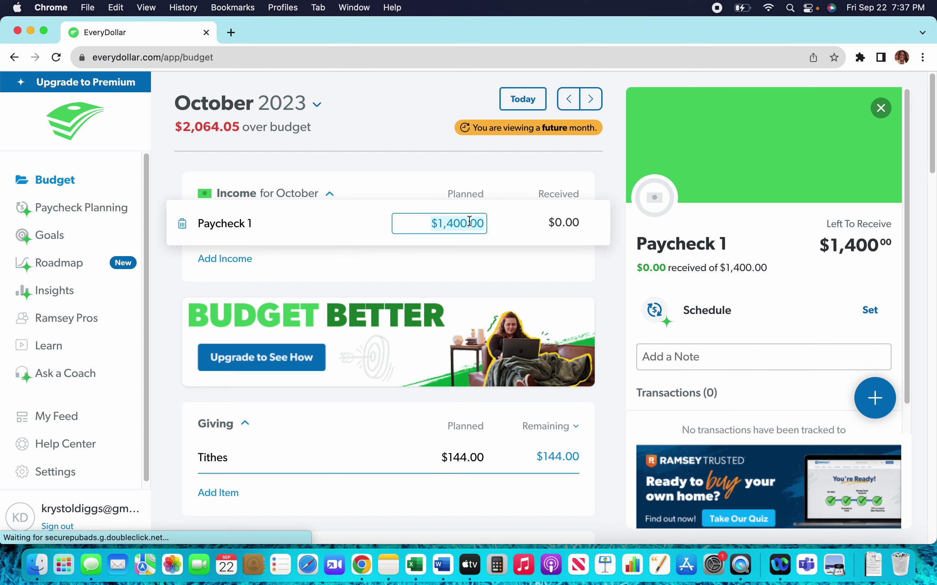
{"action": "key", "text": "BackSpace"}
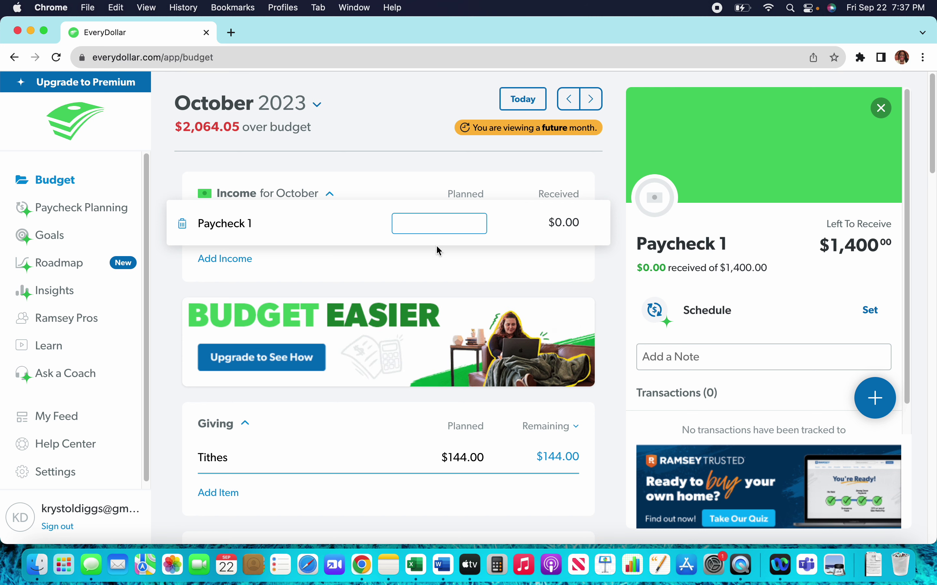
{"action": "left_click", "coordinate": [437, 258]}
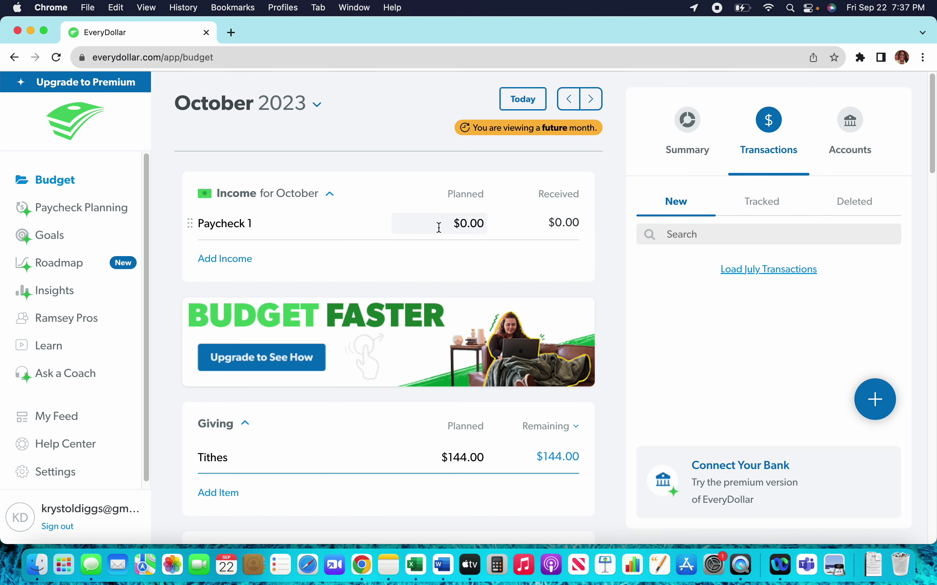
Step: Rename the Paycheck 1 income item as Unemployed
{"action": "left_click", "coordinate": [265, 219]}
{"action": "key", "text": "BackSpace"}
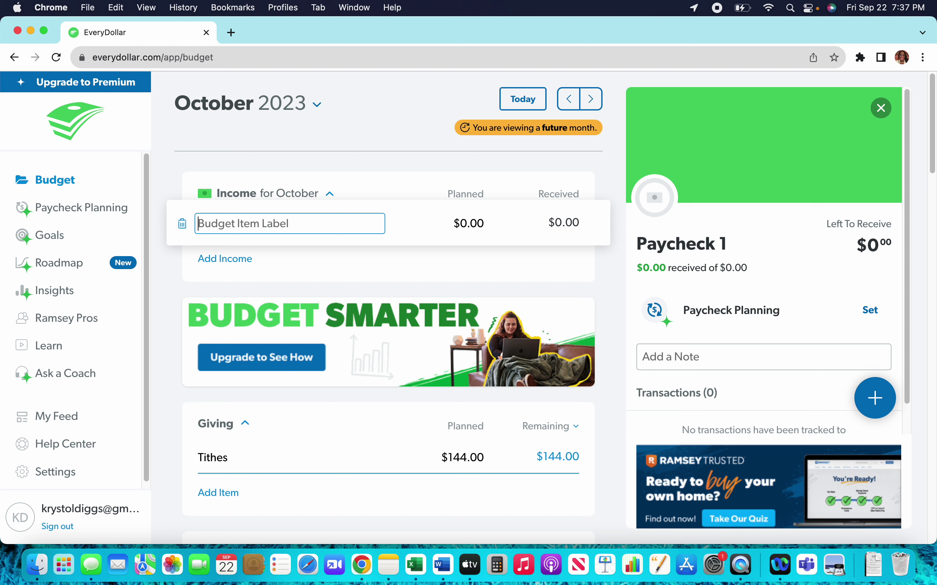
{"action": "type", "text": "U"}
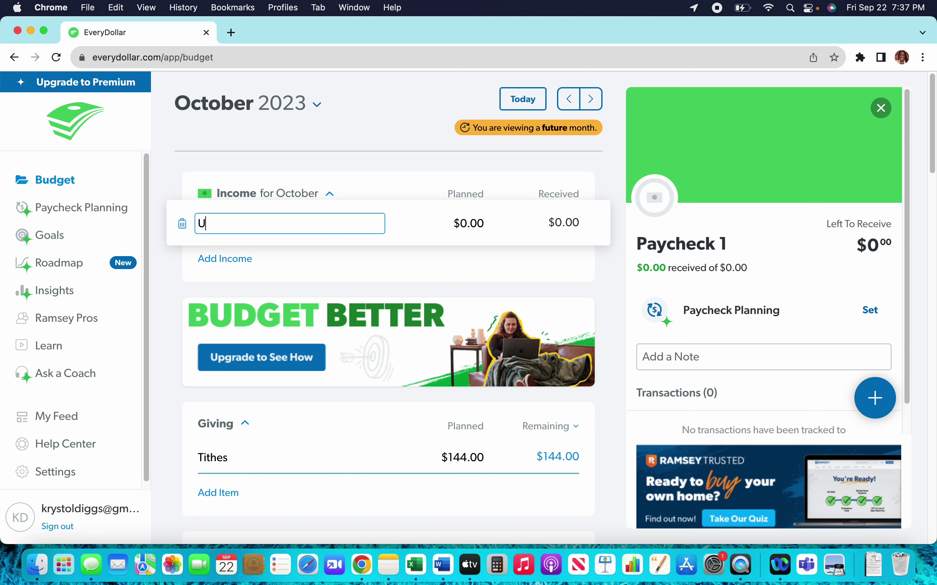
{"action": "type", "text": "nemo"}
{"action": "key", "text": "BackSpace"}
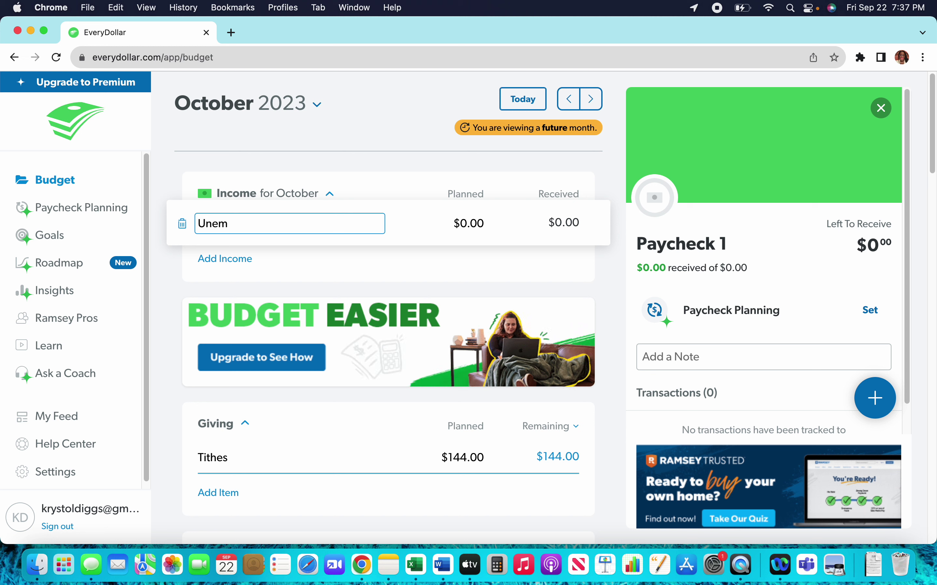
{"action": "type", "text": "ploy3ee"}
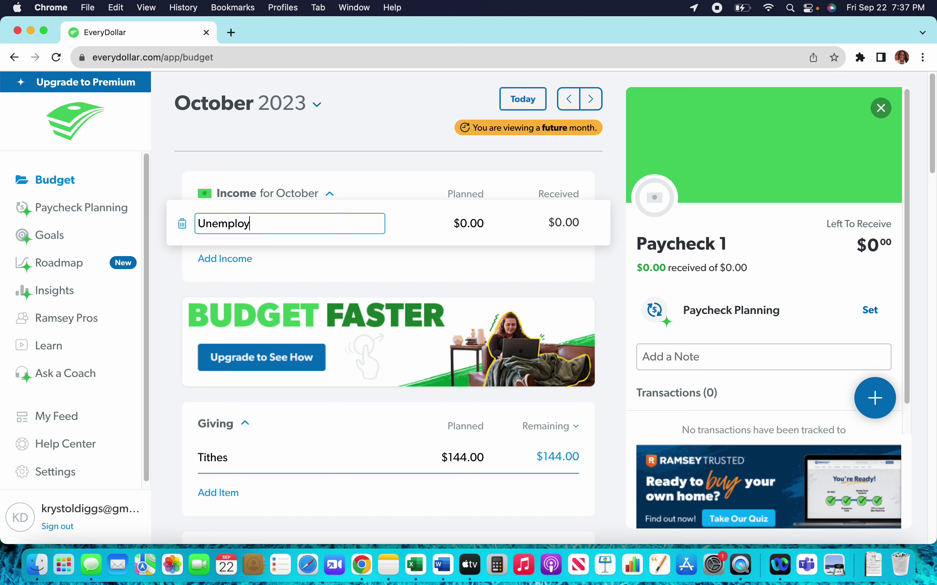
{"action": "key", "text": "BackSpace"}
{"action": "key", "text": "BackSpace"}
{"action": "key", "text": "BackSpace"}
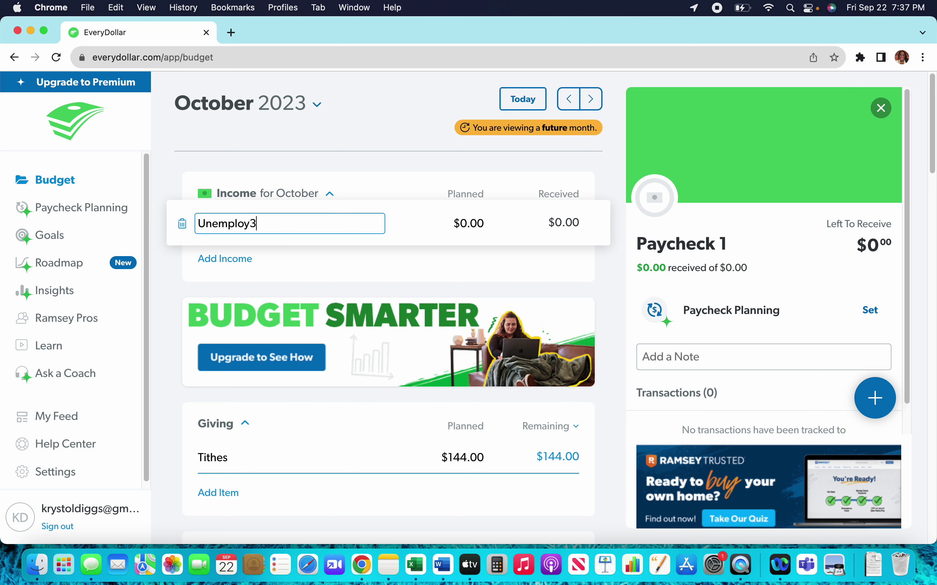
{"action": "type", "text": "ed"}
{"action": "left_click", "coordinate": [295, 254]}
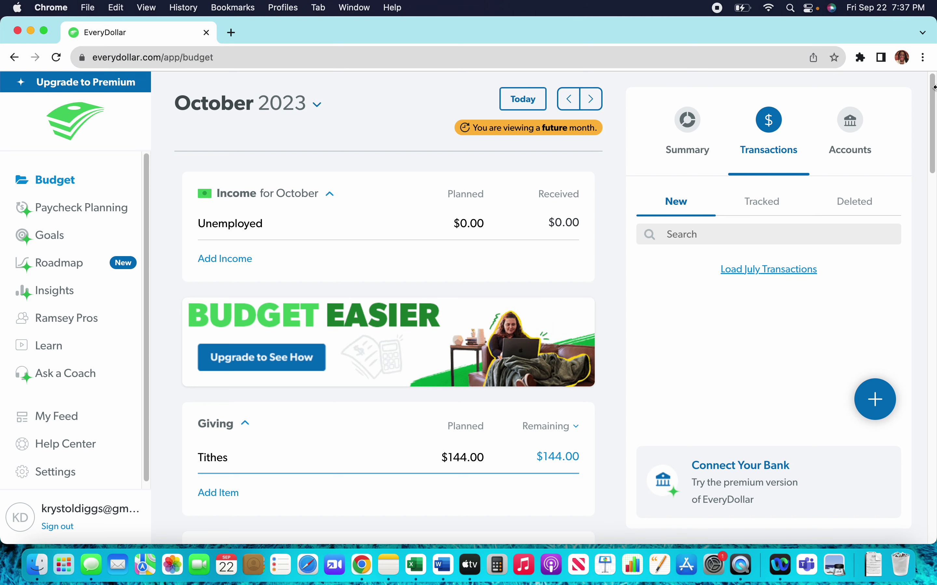
Step: Clear the planned amount for Tithes in the Giving category to $0.00
{"action": "left_click_drag", "start_coordinate": [933, 95], "coordinate": [927, 142]}
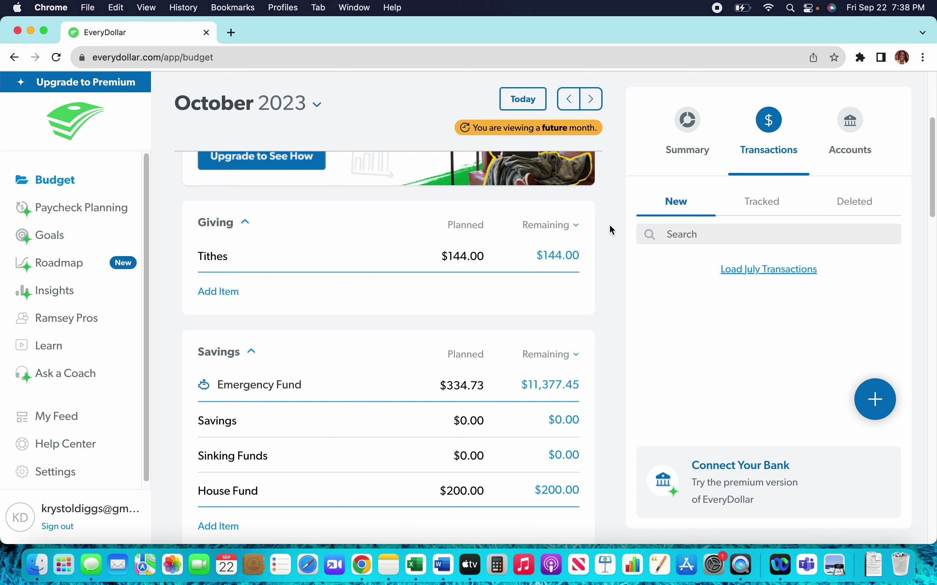
{"action": "left_click", "coordinate": [465, 255]}
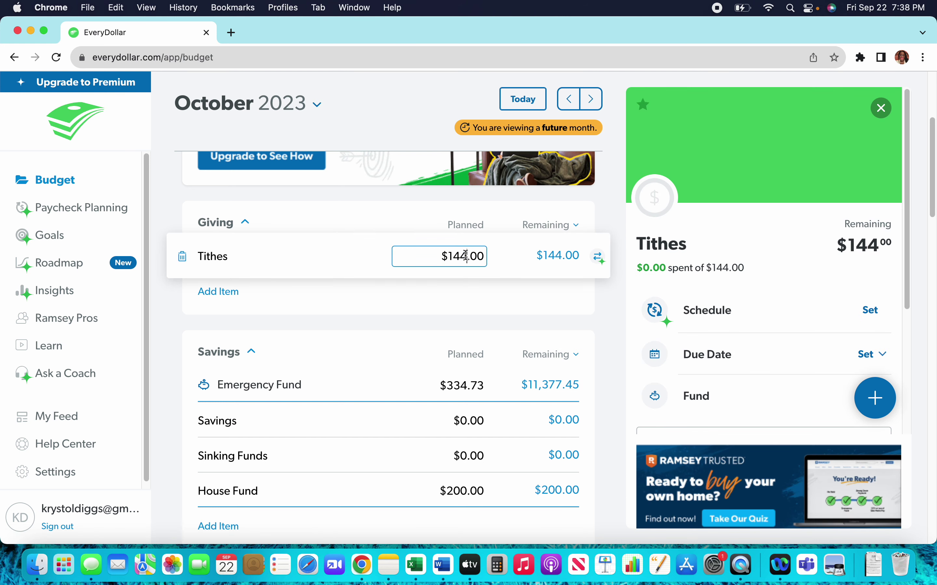
{"action": "left_click", "coordinate": [483, 256]}
{"action": "key", "text": "super+a"}
{"action": "key", "text": "BackSpace"}
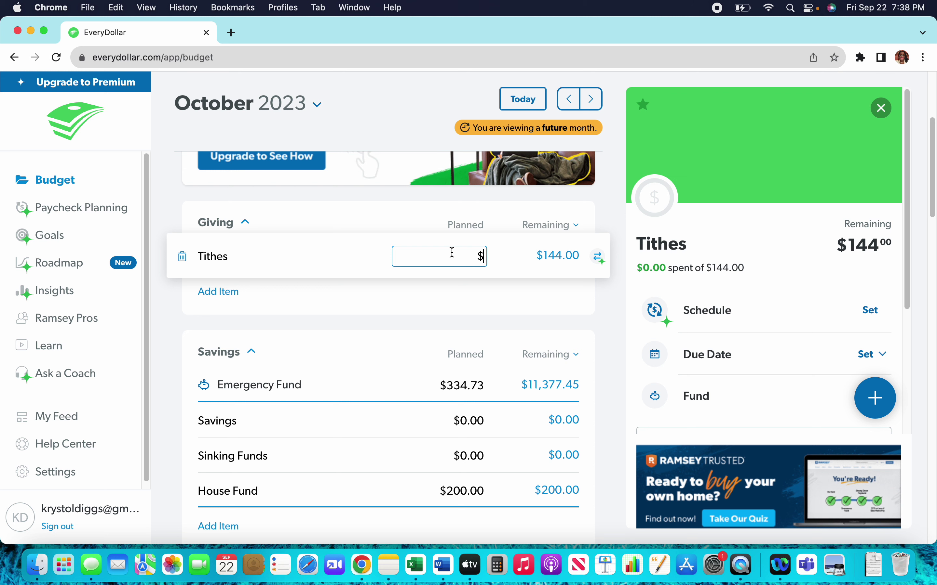
{"action": "left_click", "coordinate": [414, 307]}
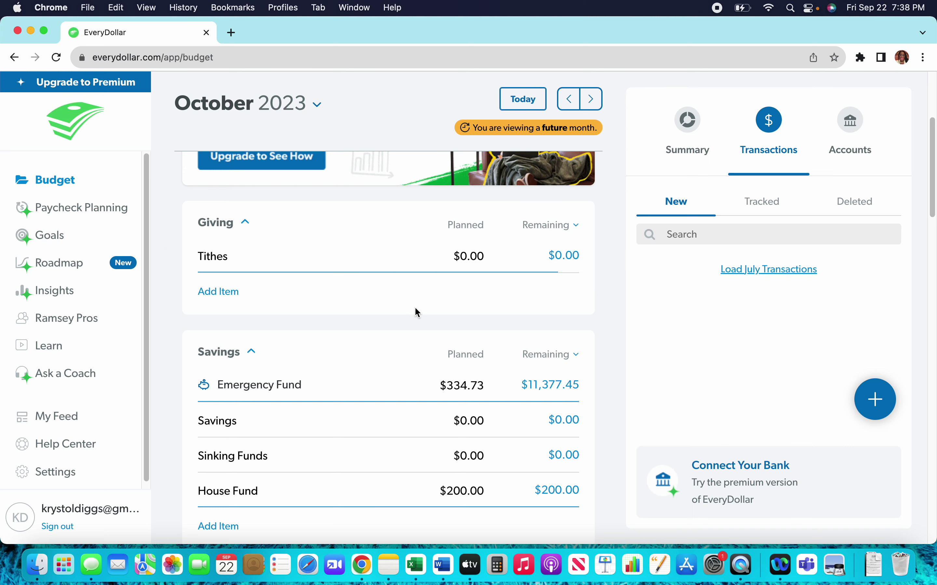
Step: Clear the planned amount for Emergency Fund in the Savings category
{"action": "left_click", "coordinate": [458, 386]}
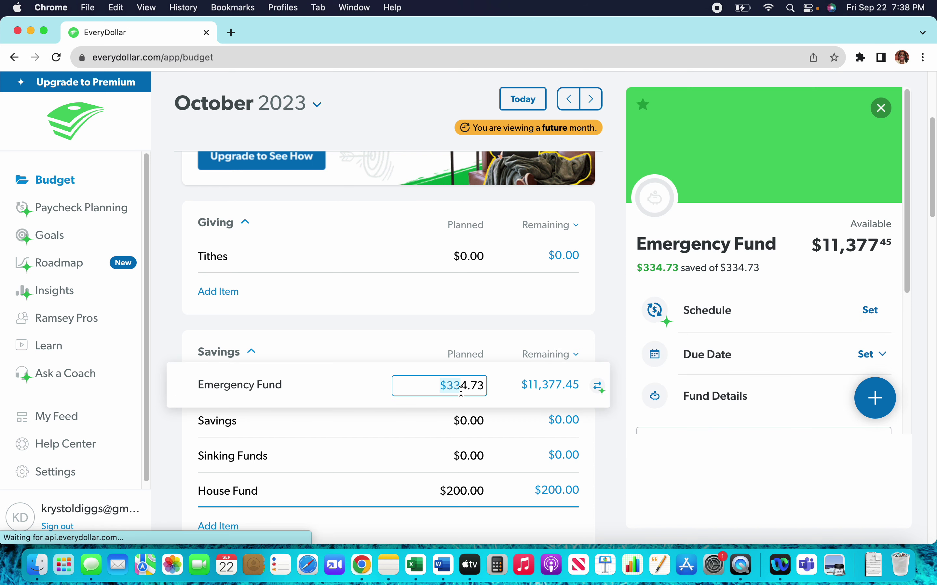
{"action": "left_click", "coordinate": [466, 385]}
{"action": "double_click", "coordinate": [466, 385]}
{"action": "key", "text": "BackSpace"}
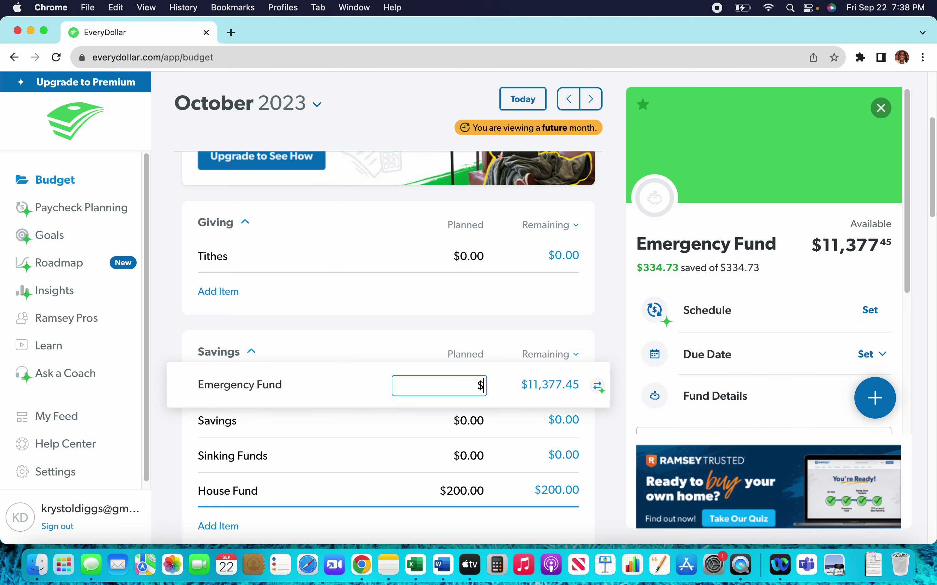
Step: Clear the planned amount for House Fund in the Savings category to $0.00
{"action": "left_click", "coordinate": [422, 488]}
{"action": "double_click", "coordinate": [450, 491]}
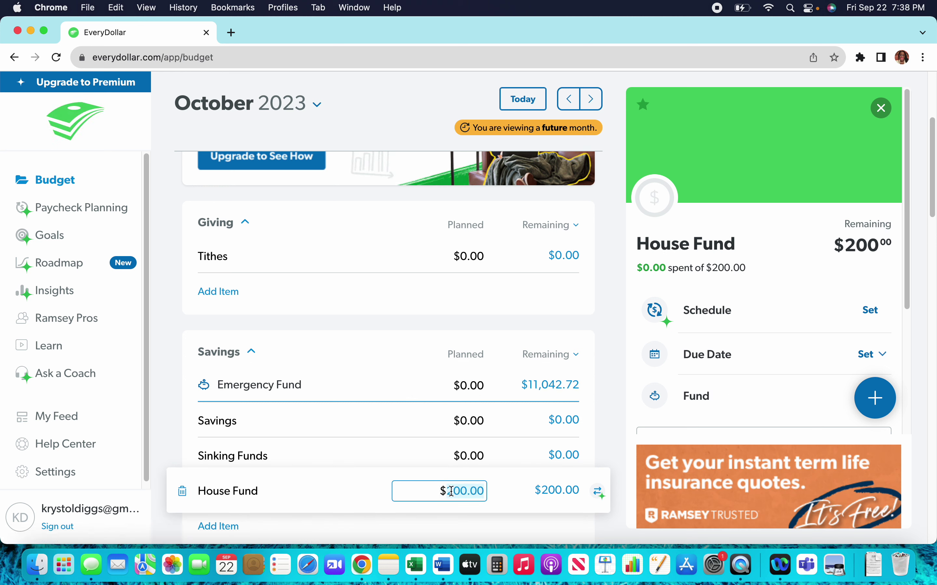
{"action": "key", "text": "BackSpace"}
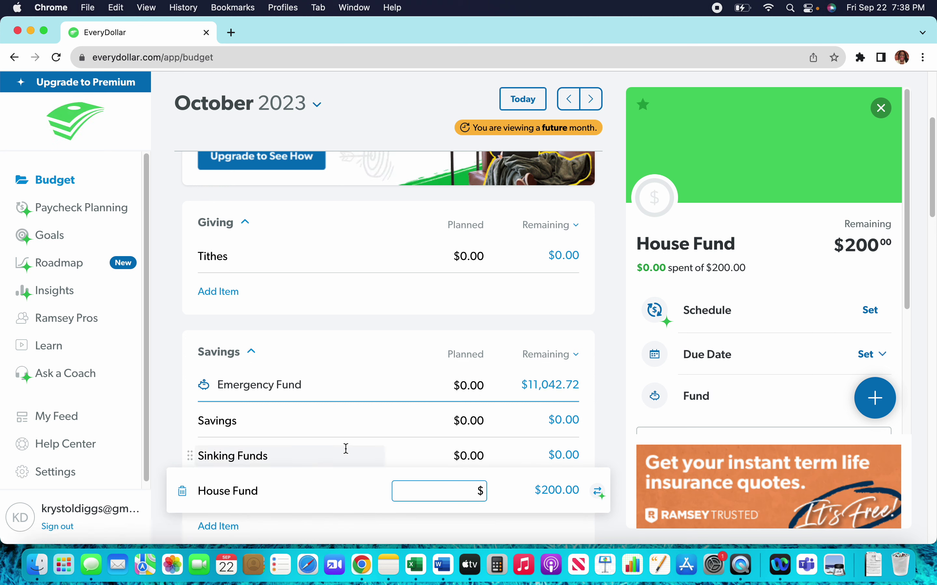
{"action": "left_click", "coordinate": [342, 488]}
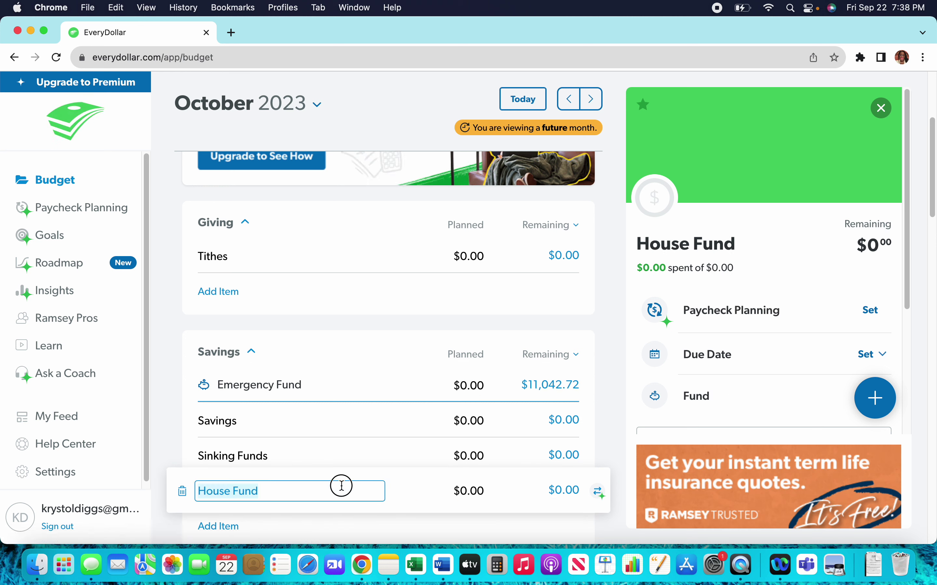
{"action": "left_click", "coordinate": [933, 128]}
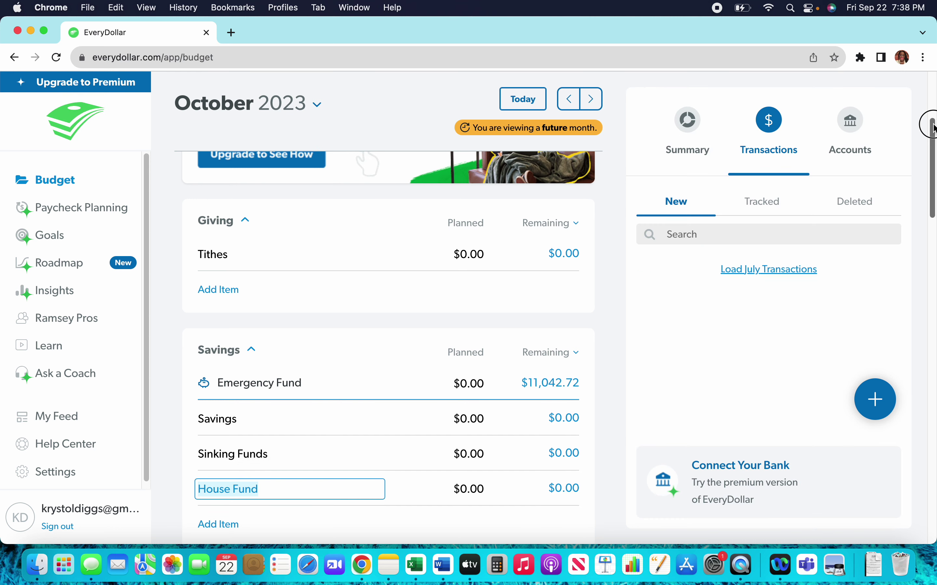
Step: Set the planned amount for Car Insurance in the Housing category to $122.00
{"action": "left_click_drag", "start_coordinate": [934, 128], "coordinate": [902, 224]}
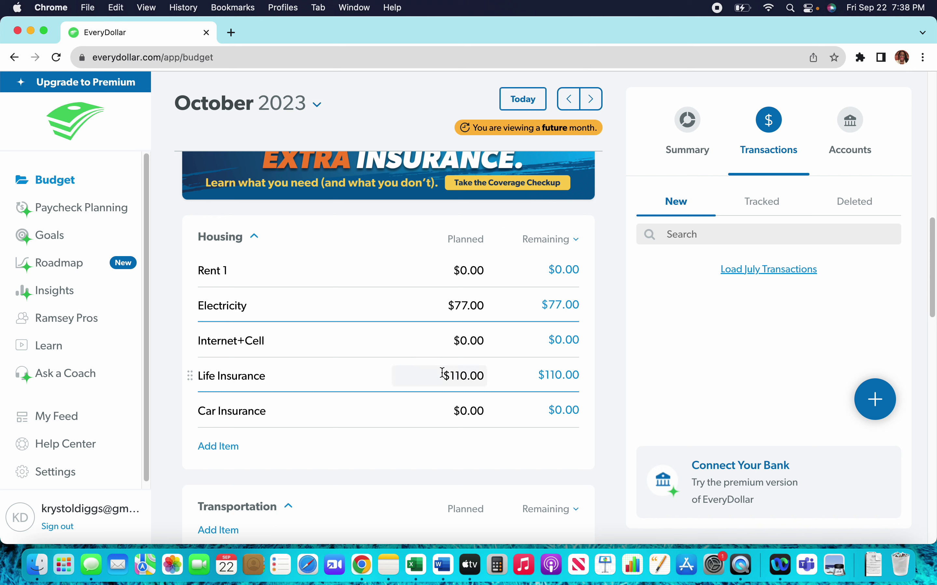
{"action": "left_click", "coordinate": [477, 410]}
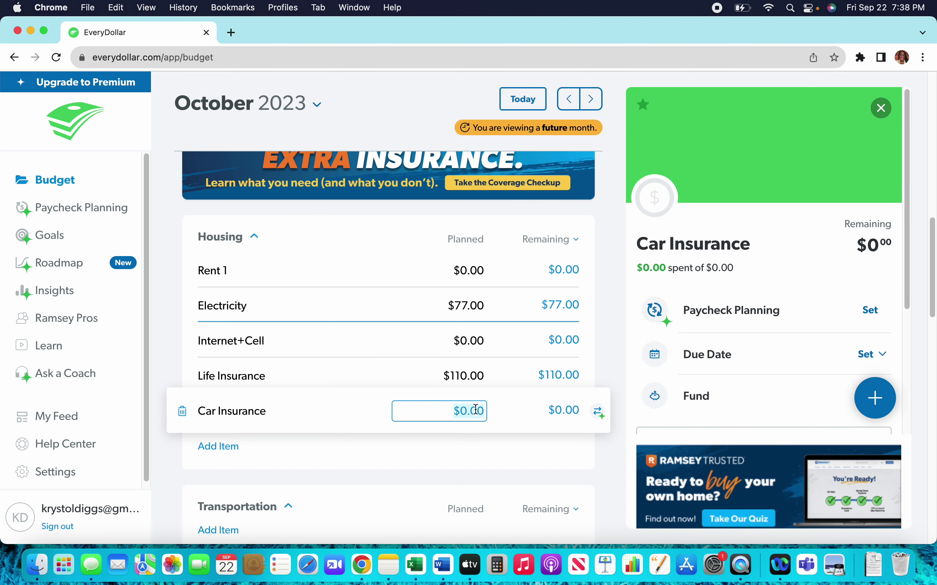
{"action": "type", "text": "122.00"}
{"action": "left_click", "coordinate": [358, 410]}
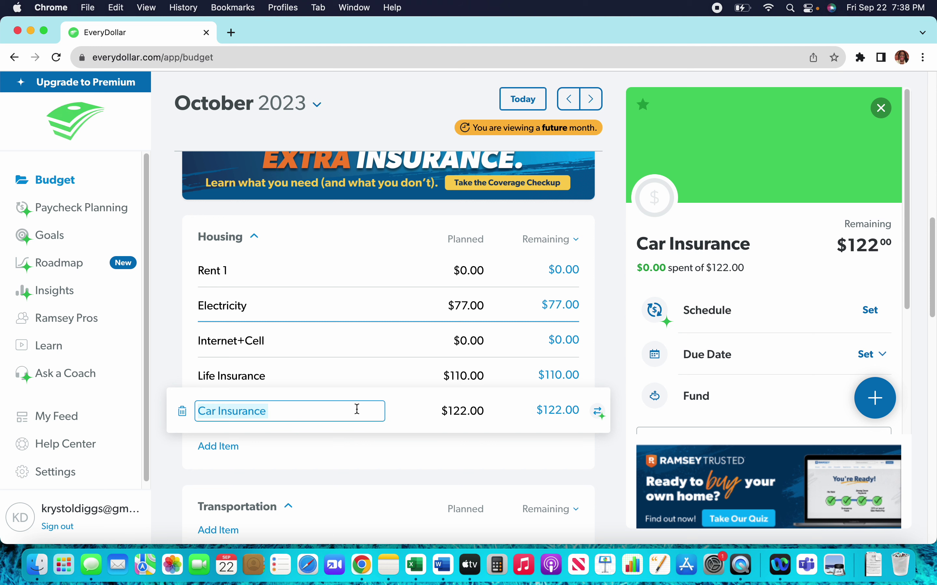
{"action": "left_click", "coordinate": [396, 254]}
{"action": "left_click", "coordinate": [401, 231]}
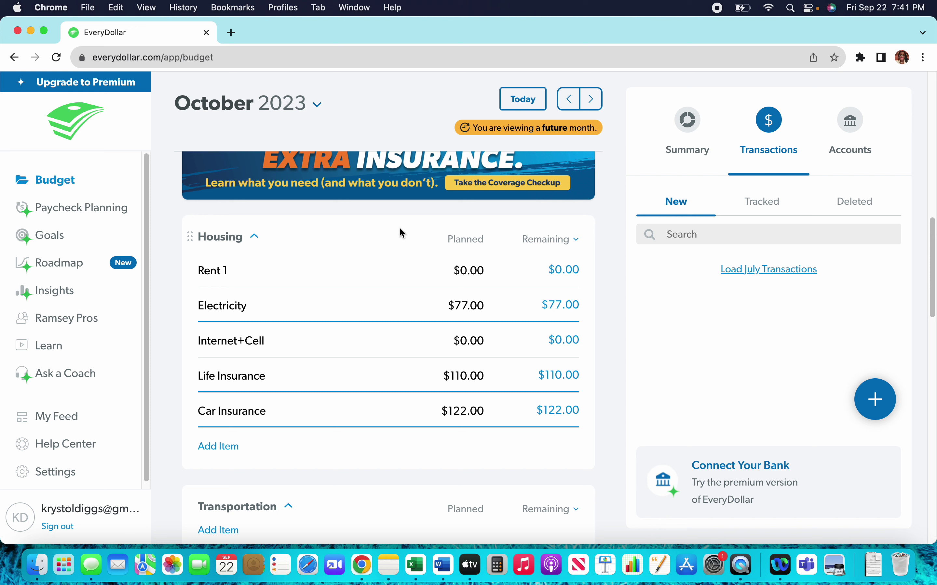
Step: Switch to Calculator and add 1818 and 2930
{"action": "left_click", "coordinate": [498, 566]}
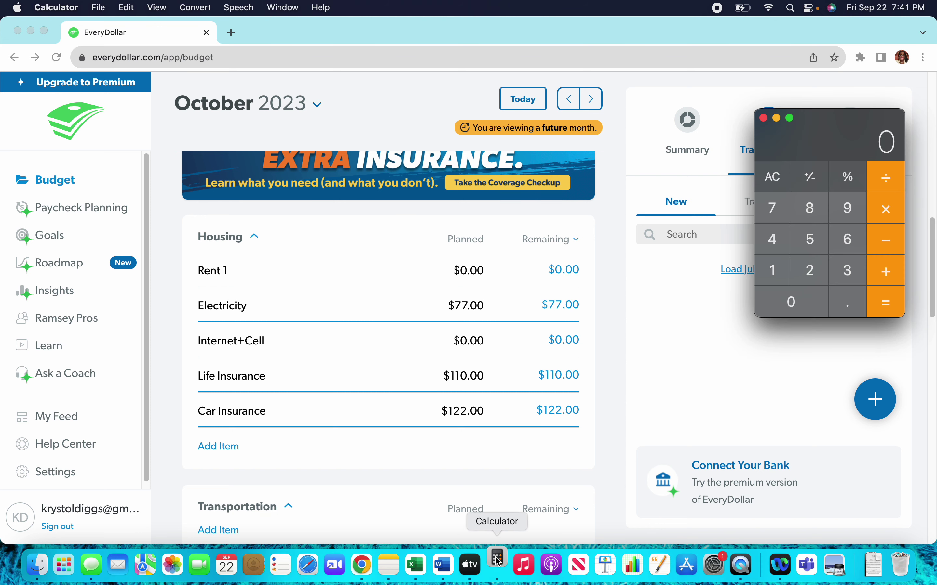
{"action": "left_click", "coordinate": [770, 269]}
{"action": "left_click", "coordinate": [818, 206]}
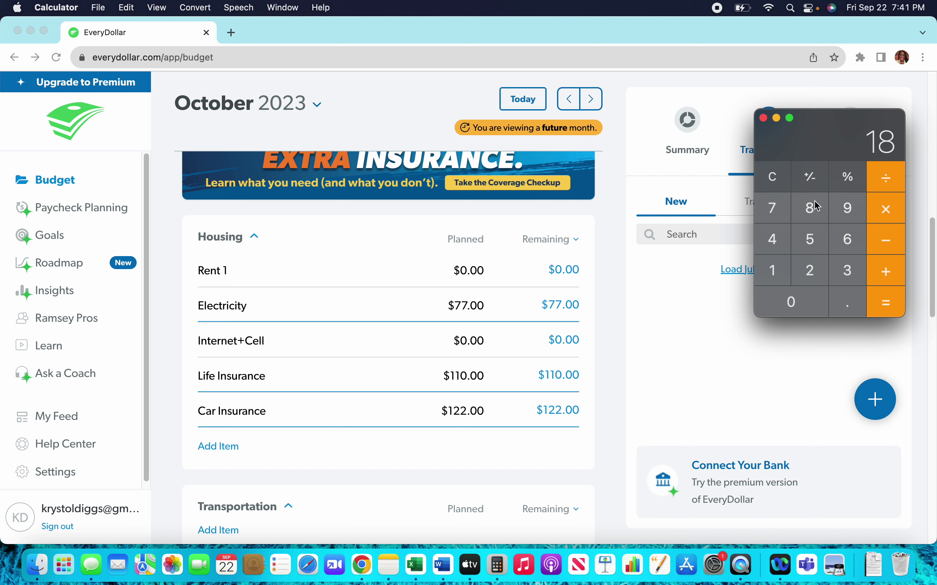
{"action": "left_click", "coordinate": [776, 269]}
{"action": "left_click", "coordinate": [812, 211]}
{"action": "left_click", "coordinate": [882, 271]}
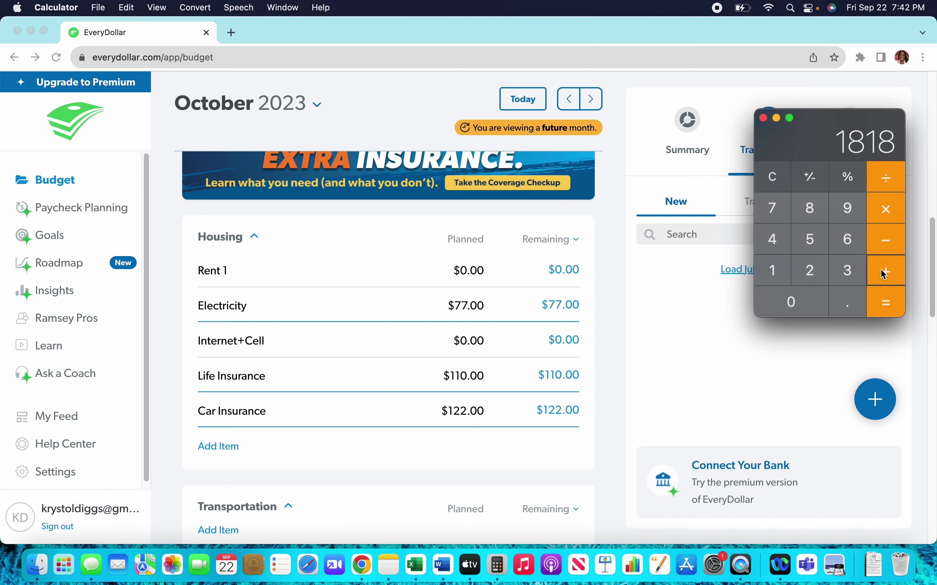
{"action": "left_click", "coordinate": [816, 269]}
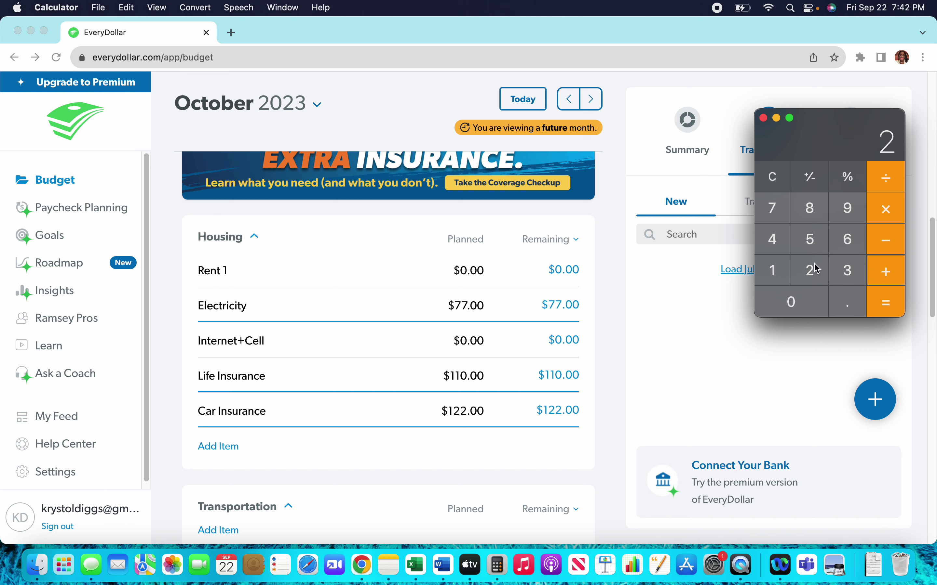
{"action": "left_click", "coordinate": [847, 209]}
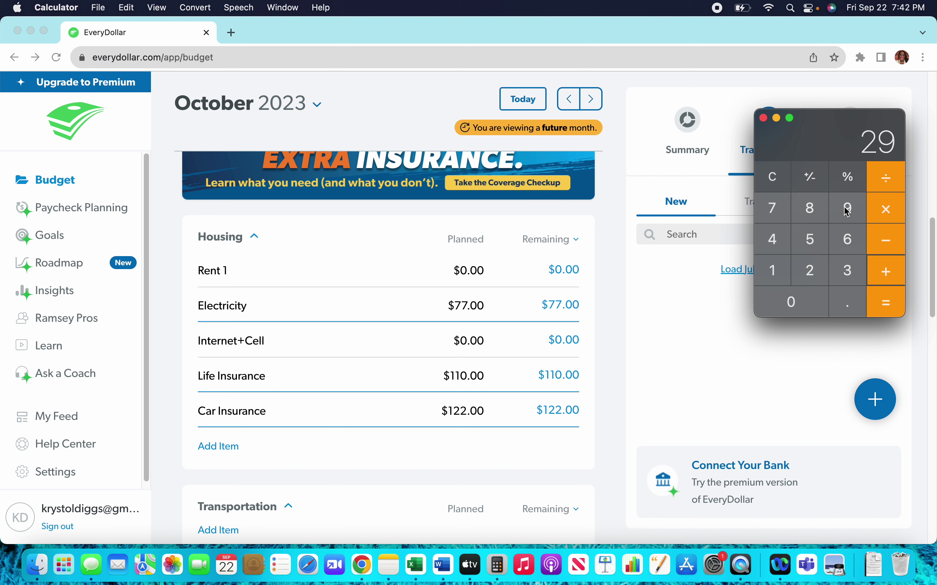
{"action": "left_click", "coordinate": [850, 270]}
{"action": "left_click", "coordinate": [809, 305]}
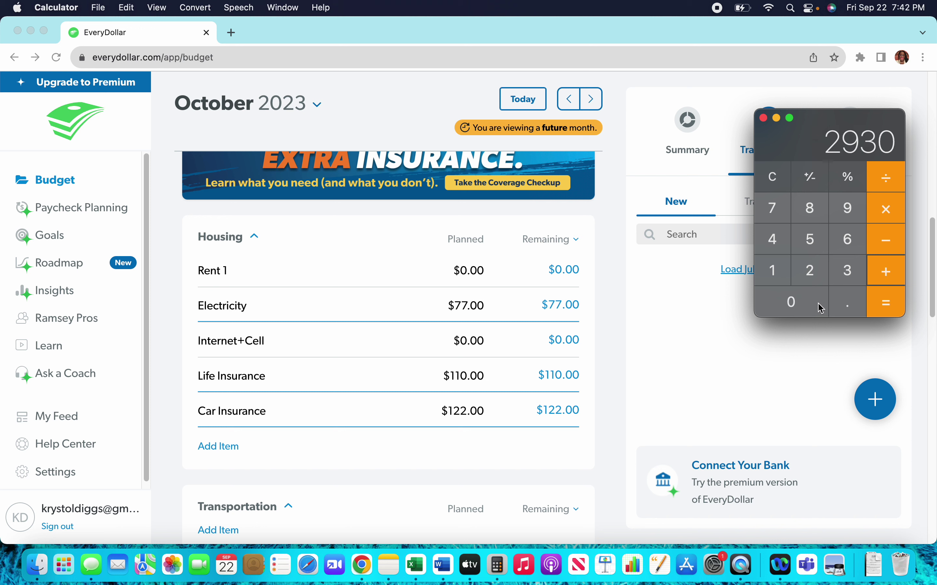
{"action": "left_click", "coordinate": [879, 310]}
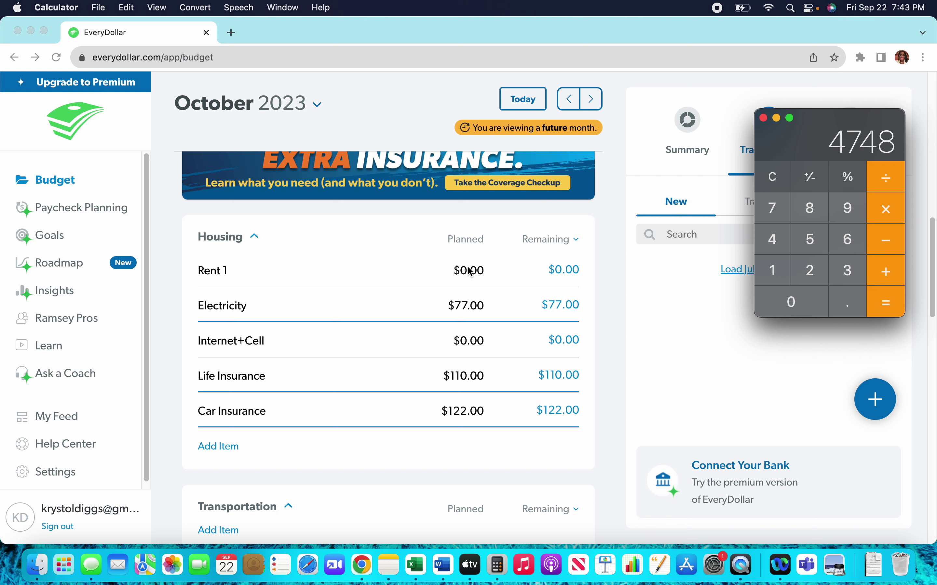
Step: Return to the EveryDollar budget and set the planned amount for Internet+Cell in the Housing category to $85.79
{"action": "left_click", "coordinate": [468, 341]}
{"action": "left_click", "coordinate": [468, 341]}
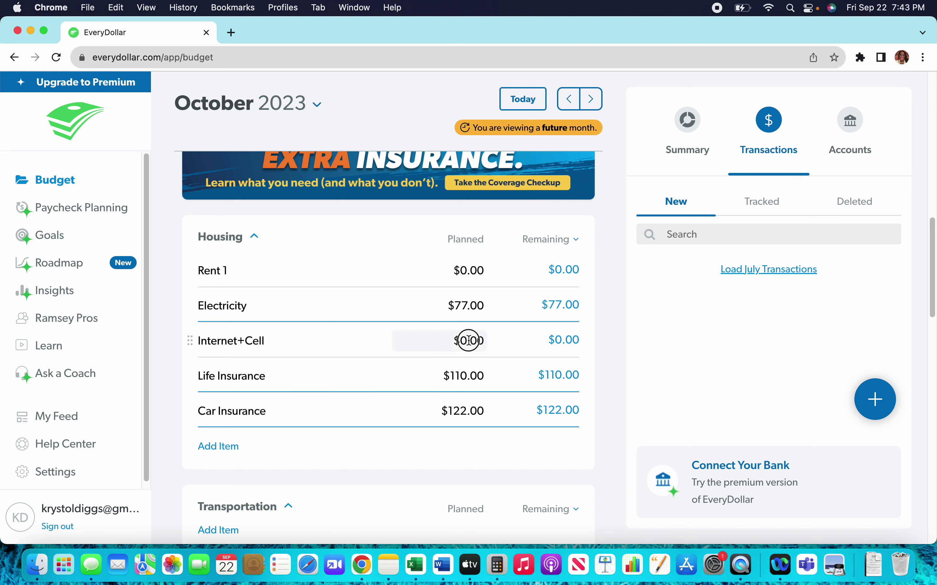
{"action": "type", "text": "8"}
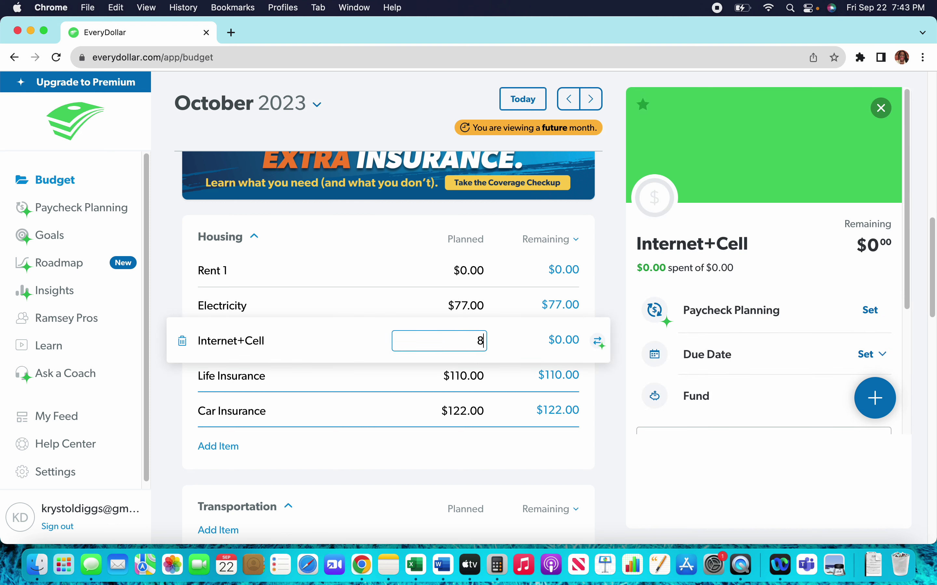
{"action": "type", "text": "5.79"}
{"action": "left_click", "coordinate": [430, 411]}
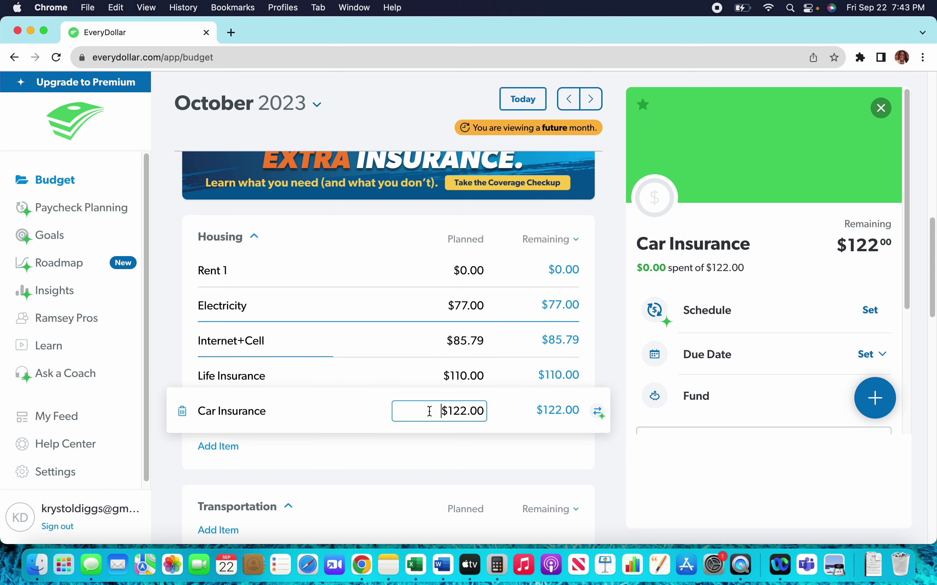
{"action": "left_click", "coordinate": [405, 446]}
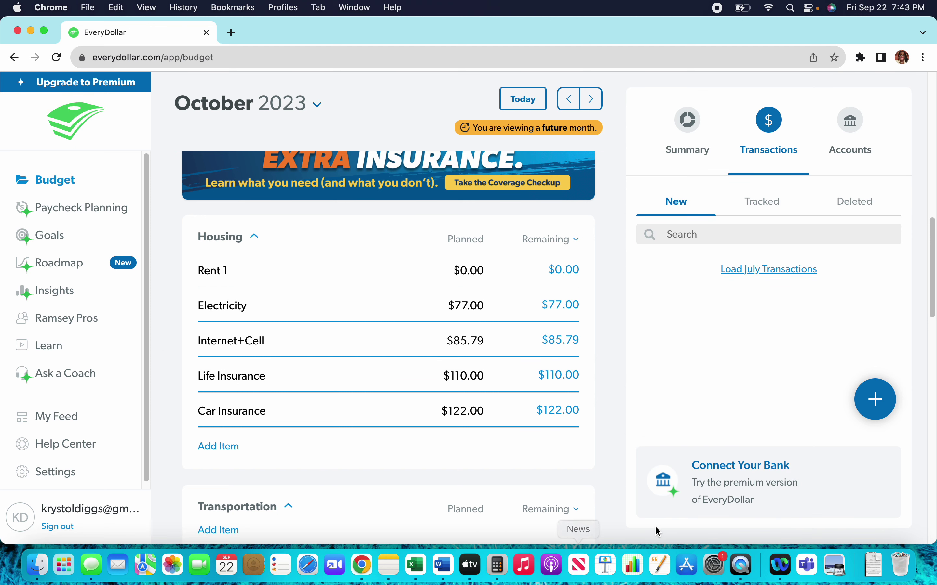
Step: Switch to Calculator, clear the previous entry and multiply 400 by 0.10
{"action": "left_click", "coordinate": [498, 569]}
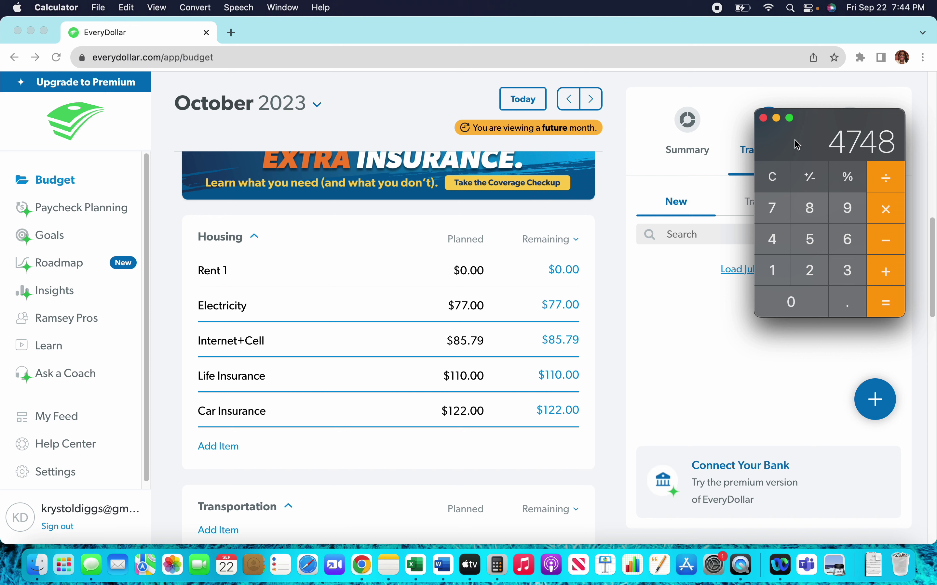
{"action": "left_click", "coordinate": [773, 181]}
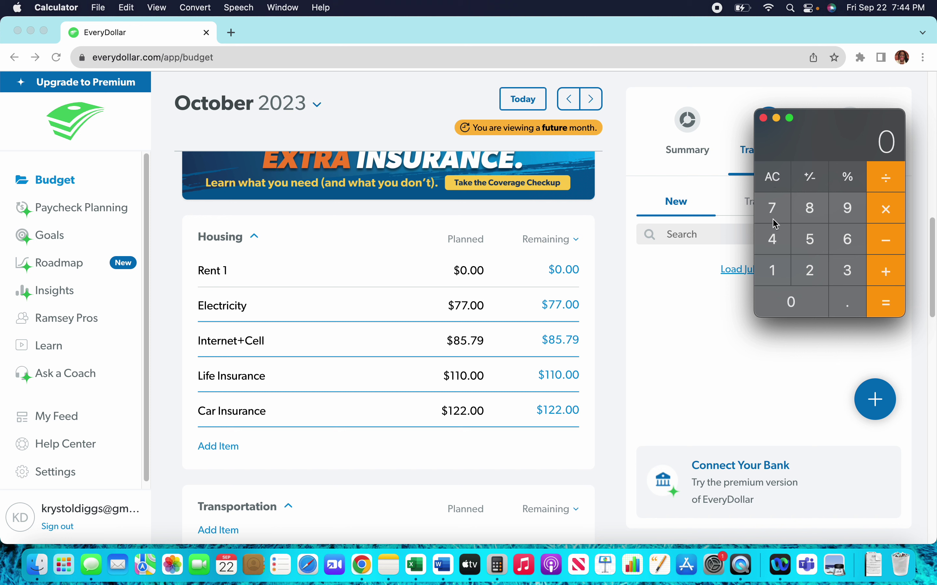
{"action": "left_click", "coordinate": [774, 239]}
{"action": "left_click", "coordinate": [812, 304]}
{"action": "left_click", "coordinate": [812, 305]}
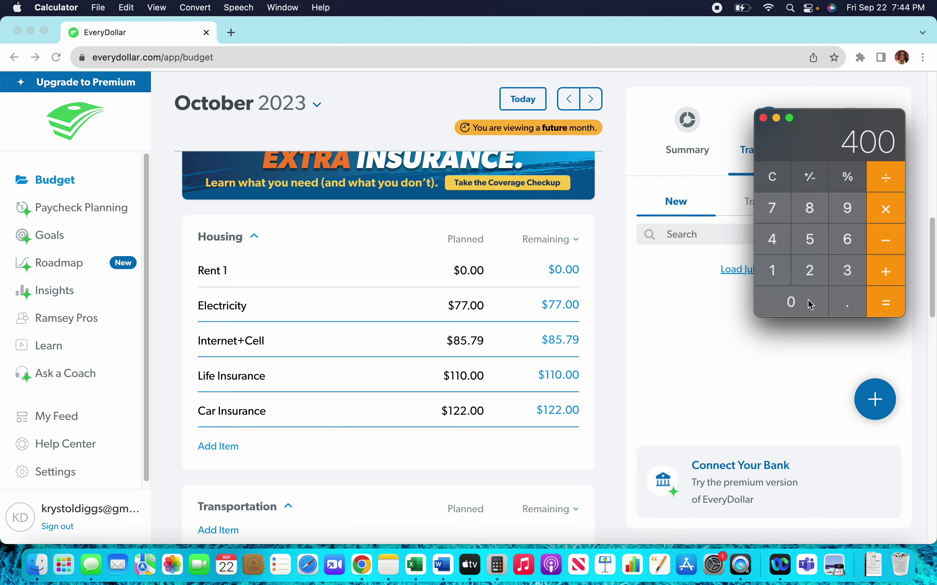
{"action": "left_click", "coordinate": [891, 208]}
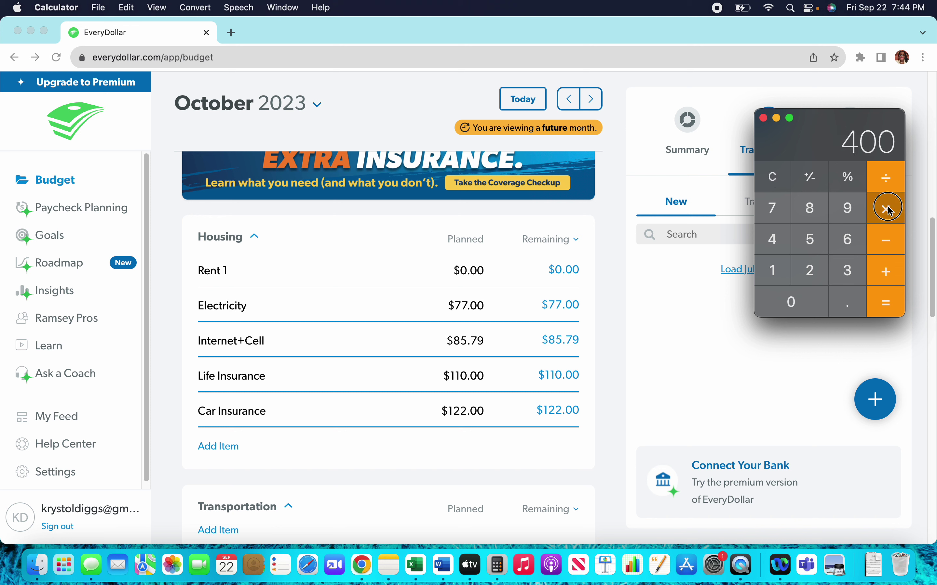
{"action": "left_click", "coordinate": [846, 306]}
{"action": "left_click", "coordinate": [780, 273]}
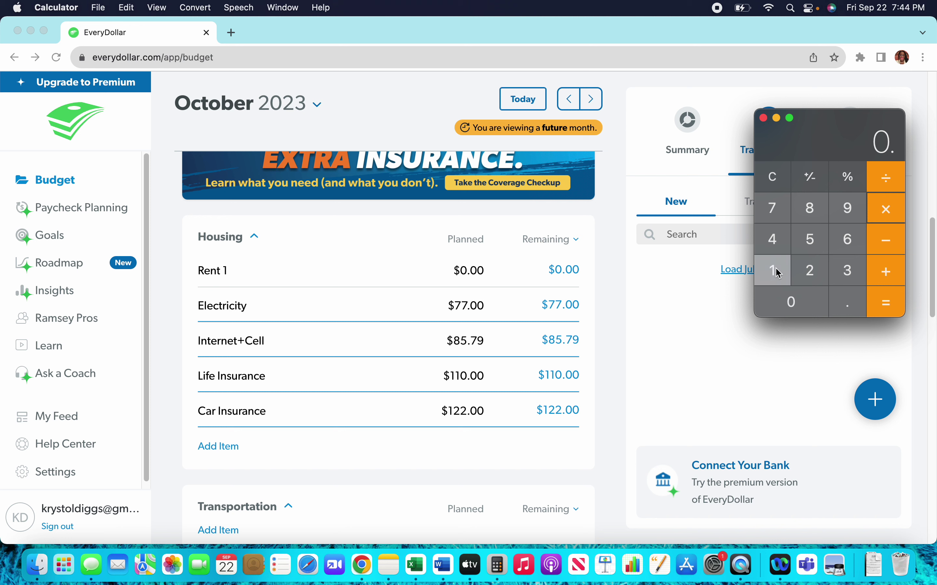
{"action": "left_click", "coordinate": [787, 304]}
{"action": "left_click", "coordinate": [881, 313]}
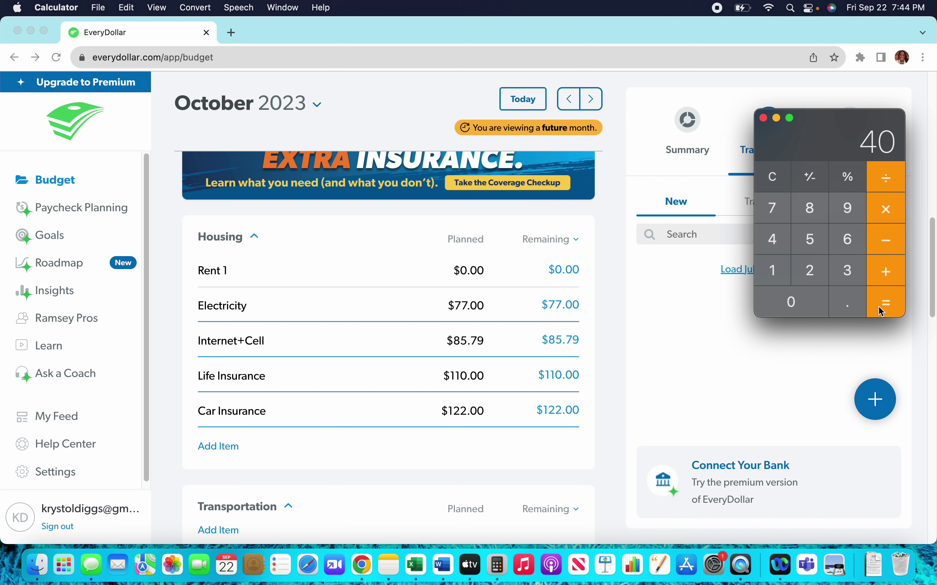
Step: Subtract 40 from 400 in Calculator, then clear the display
{"action": "left_click", "coordinate": [774, 177]}
{"action": "left_click", "coordinate": [773, 238]}
{"action": "double_click", "coordinate": [786, 306]}
{"action": "left_click", "coordinate": [876, 242]}
{"action": "left_click", "coordinate": [774, 238]}
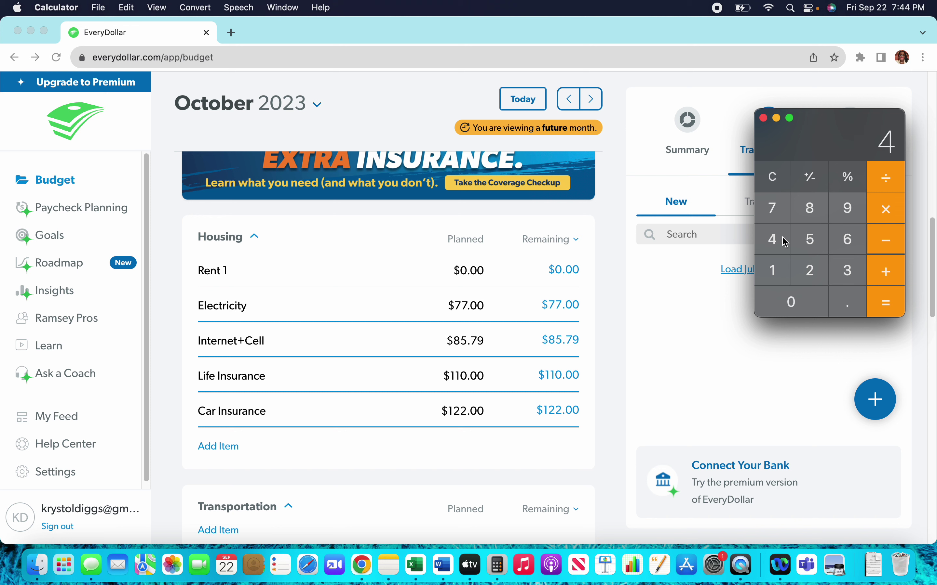
{"action": "left_click", "coordinate": [788, 294]}
{"action": "left_click", "coordinate": [886, 300]}
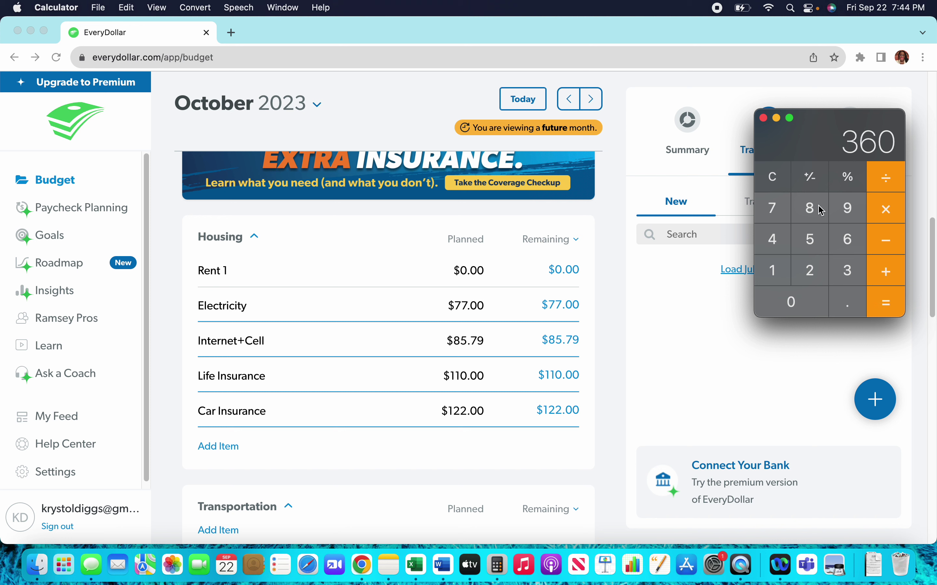
{"action": "left_click", "coordinate": [774, 183]}
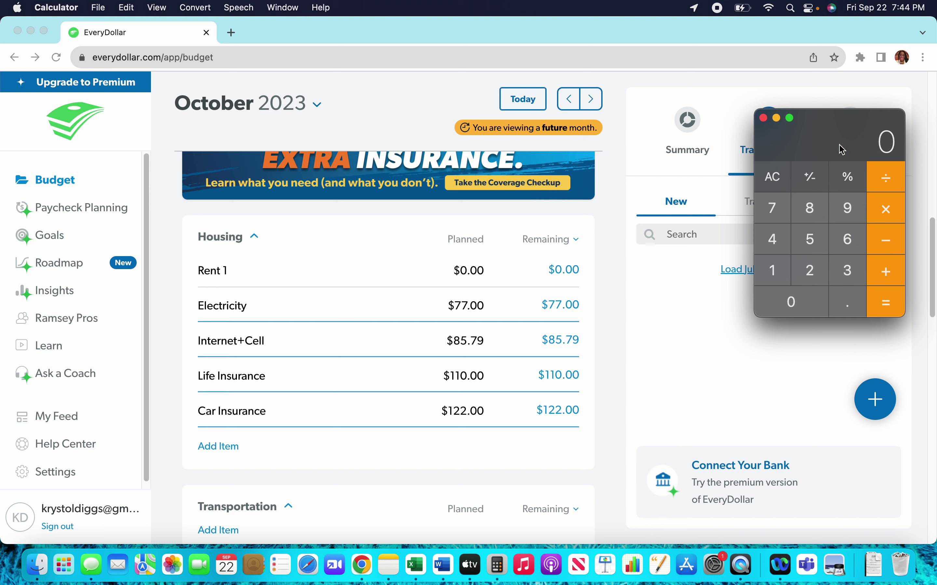
Step: Return to the EveryDollar budget and clear the planned amount for Groceries in the Cash Envelopes category to $0.00
{"action": "left_click", "coordinate": [932, 232]}
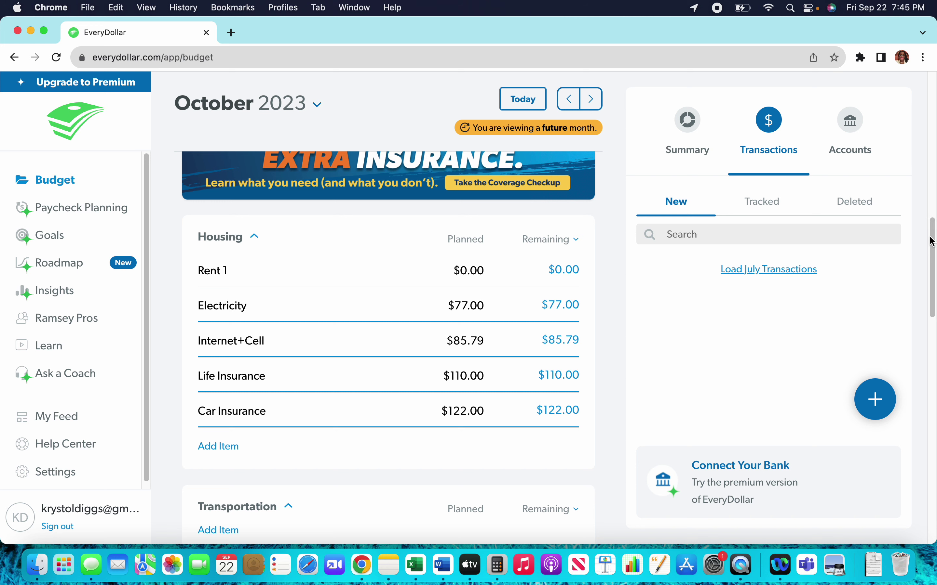
{"action": "left_click_drag", "start_coordinate": [933, 240], "coordinate": [933, 259]}
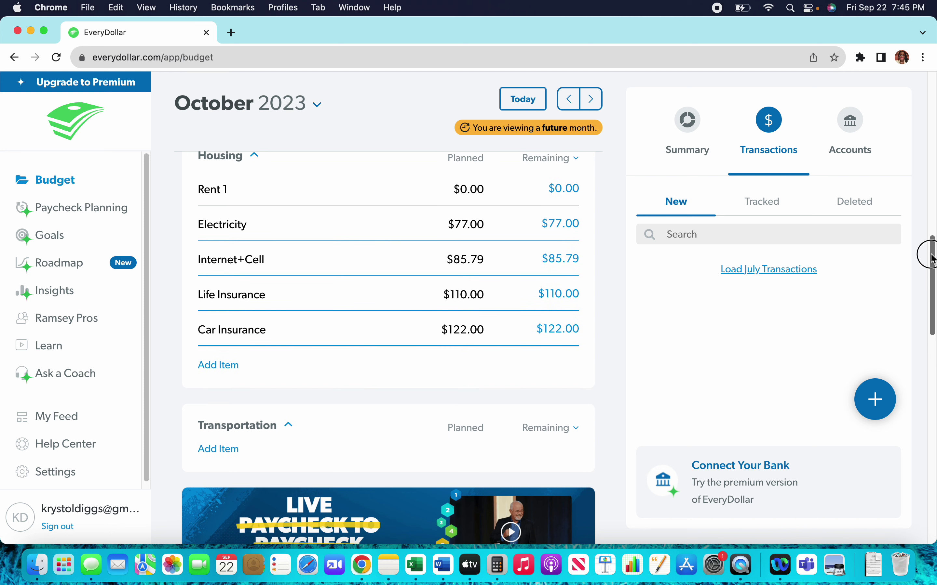
{"action": "left_click_drag", "start_coordinate": [933, 258], "coordinate": [910, 341]}
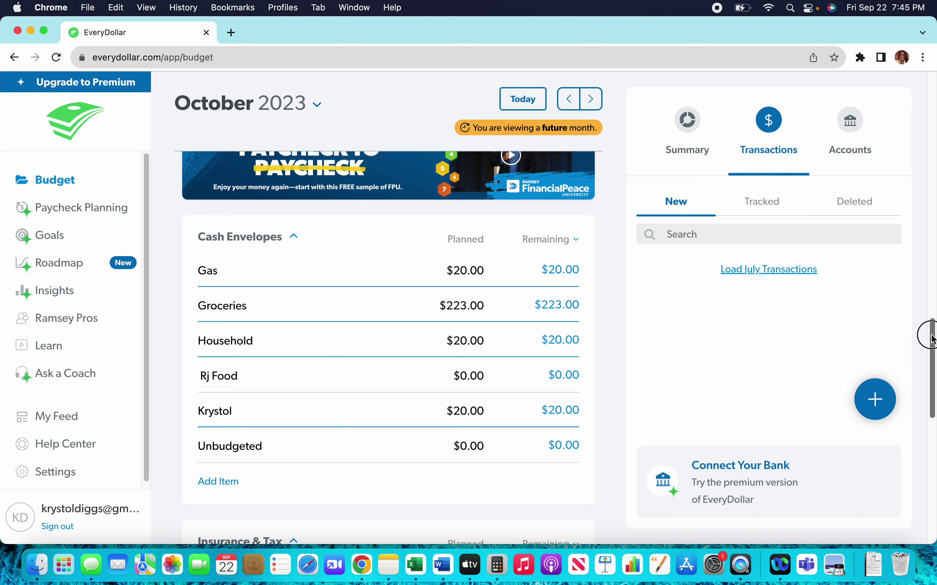
{"action": "left_click_drag", "start_coordinate": [929, 330], "coordinate": [931, 233]}
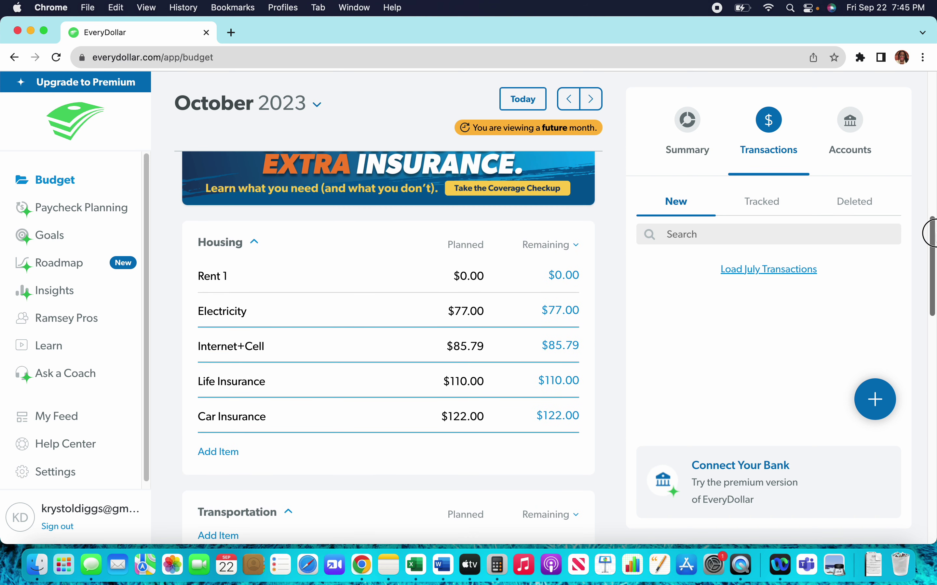
{"action": "left_click_drag", "start_coordinate": [933, 232], "coordinate": [924, 257]}
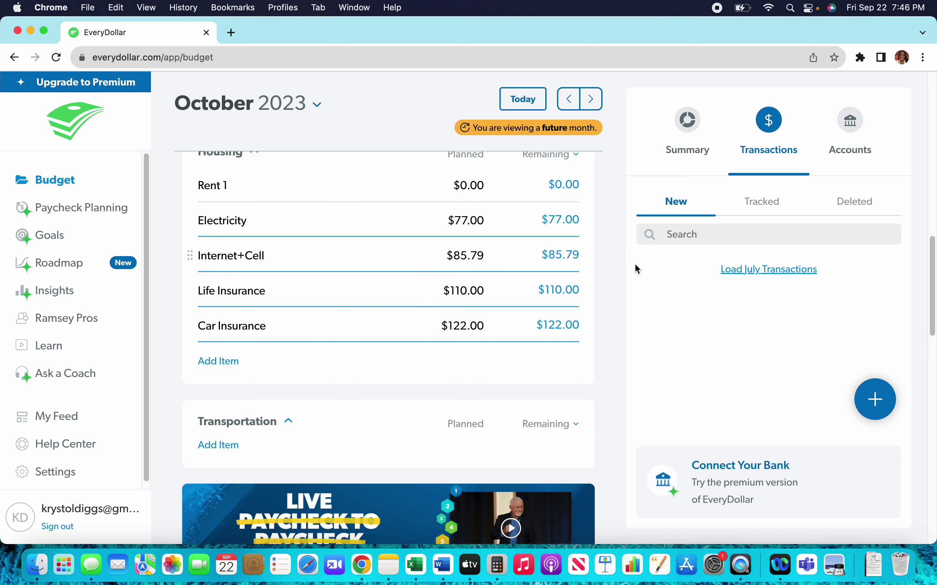
{"action": "left_click_drag", "start_coordinate": [933, 242], "coordinate": [916, 313]}
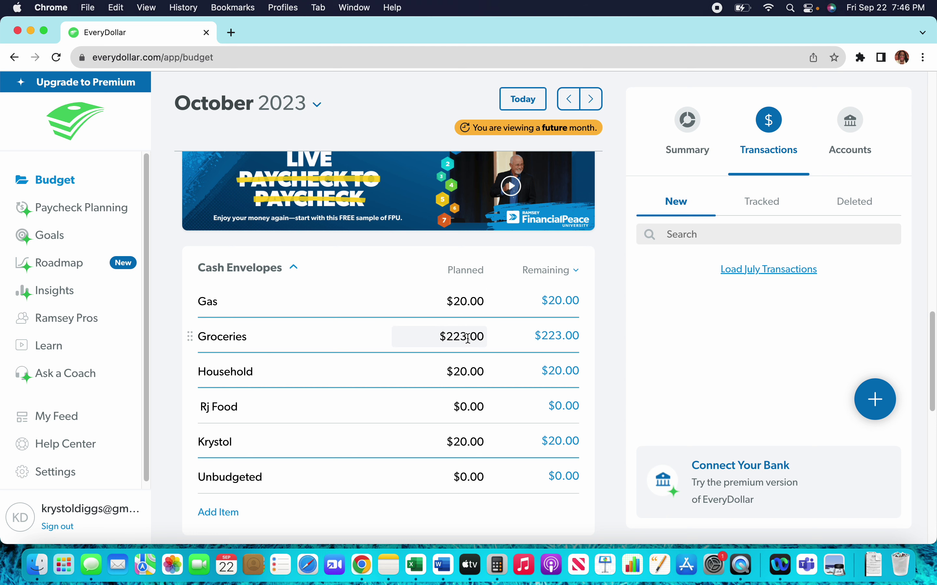
{"action": "left_click", "coordinate": [482, 338]}
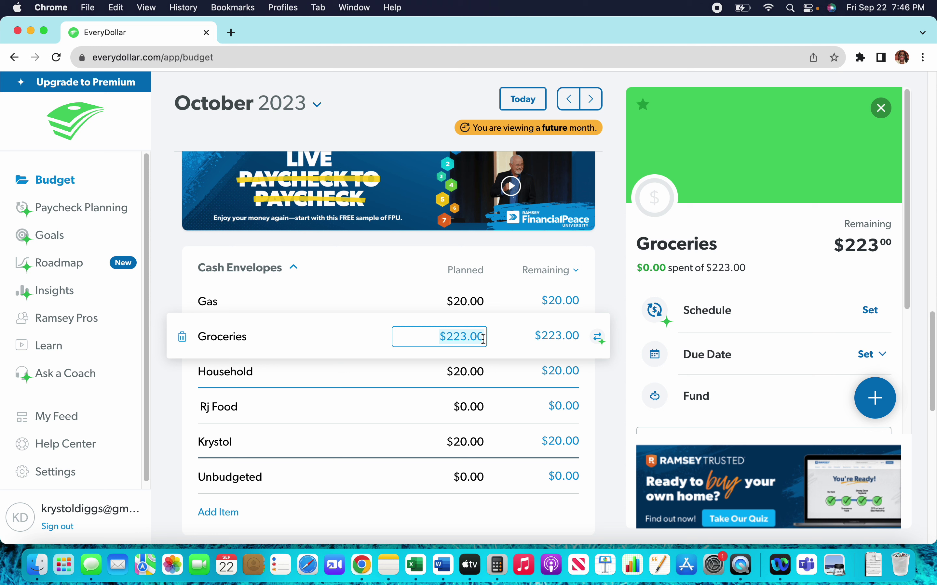
{"action": "key", "text": "BackSpace"}
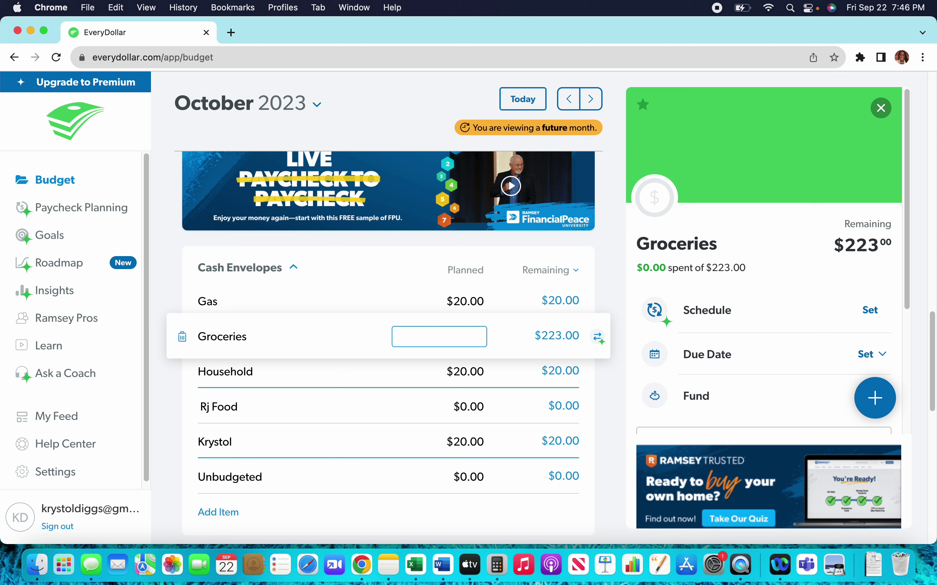
{"action": "left_click", "coordinate": [359, 341]}
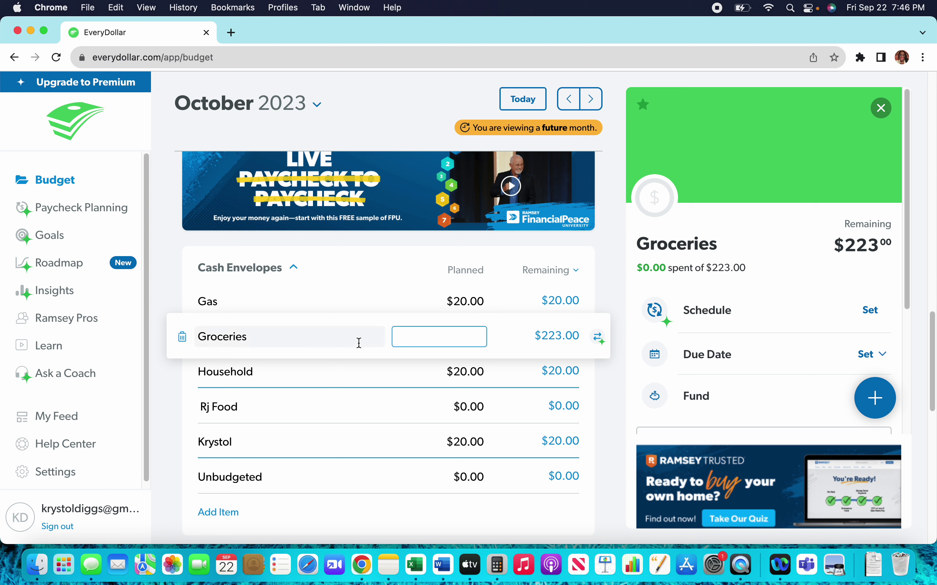
{"action": "left_click", "coordinate": [431, 343]}
{"action": "left_click", "coordinate": [429, 364]}
{"action": "left_click", "coordinate": [426, 333]}
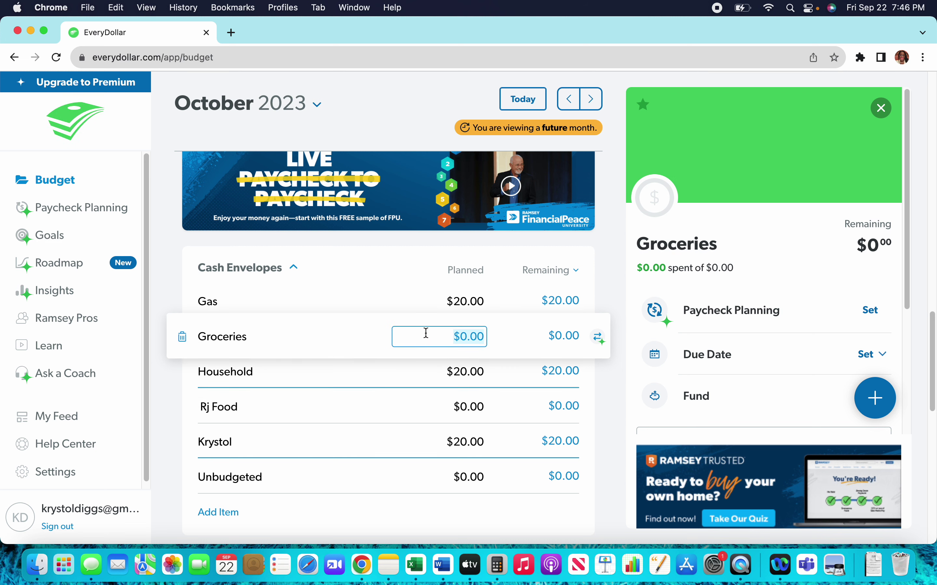
{"action": "left_click", "coordinate": [423, 324]}
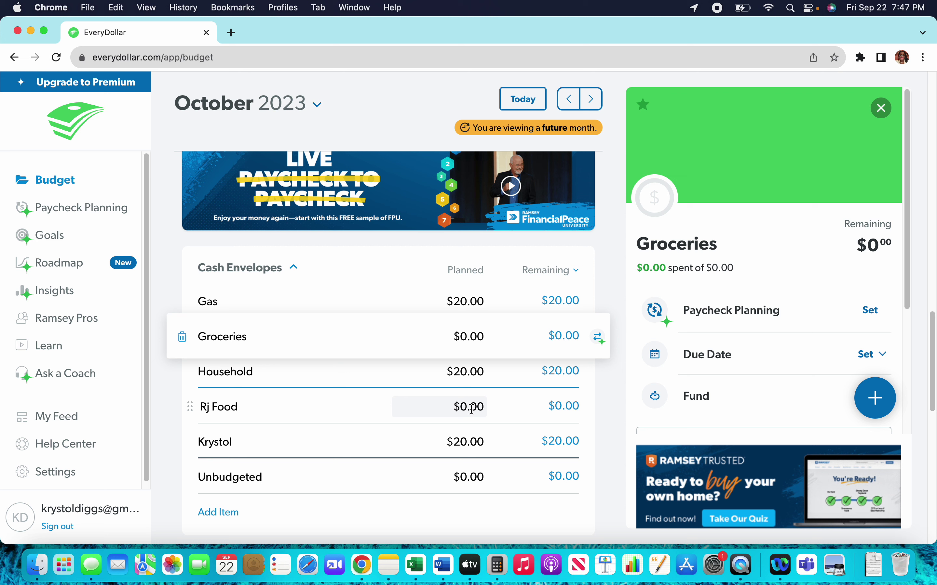
Step: Set the planned amount for the personal envelope between Rj Food and Unbudgeted in the Cash Envelopes category to $50.00
{"action": "left_click", "coordinate": [468, 446]}
{"action": "left_click", "coordinate": [473, 446]}
{"action": "left_click", "coordinate": [482, 444]}
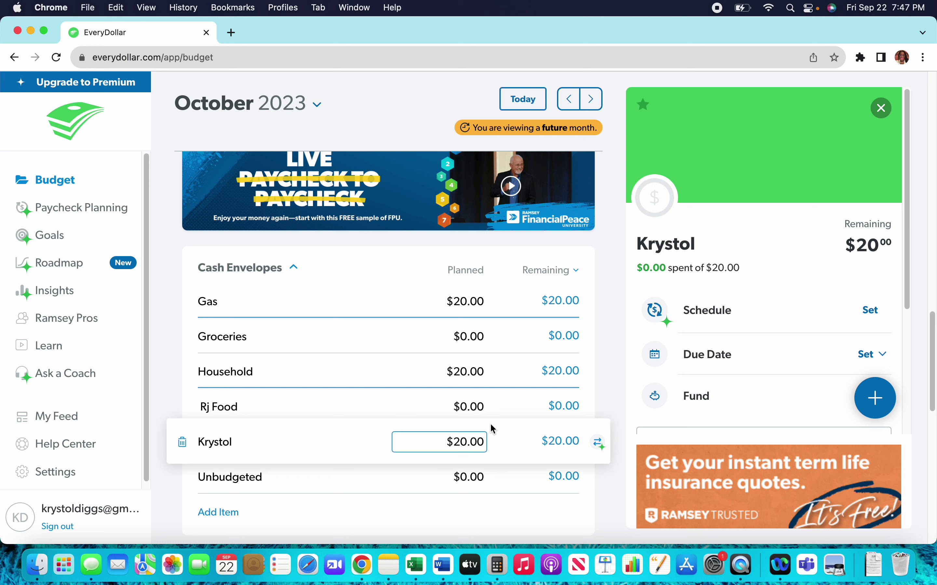
{"action": "key", "text": "BackSpace"}
{"action": "key", "text": "BackSpace"}
{"action": "key", "text": "BackSpace"}
{"action": "key", "text": "BackSpace"}
{"action": "key", "text": "BackSpace"}
{"action": "type", "text": "50.00"}
{"action": "left_click", "coordinate": [364, 441]}
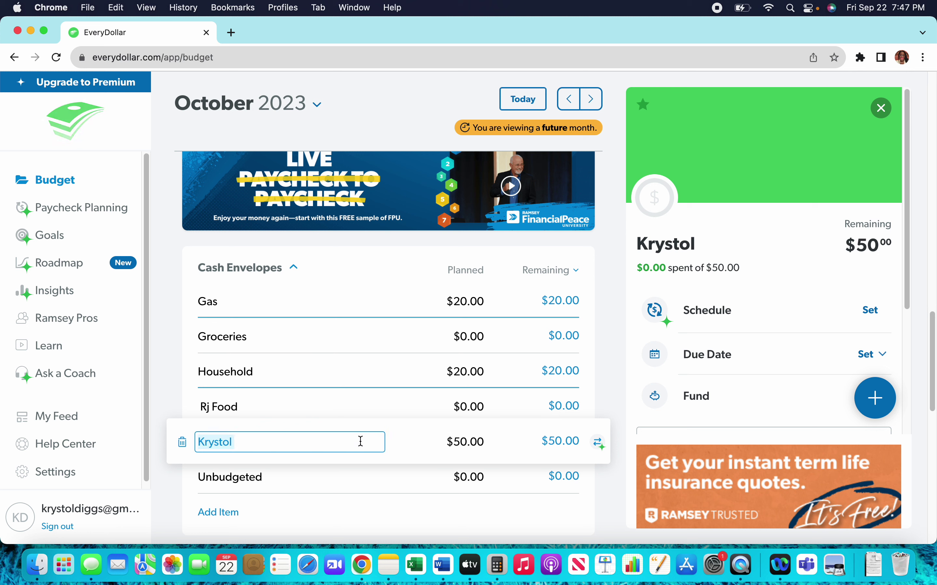
{"action": "left_click", "coordinate": [507, 447]}
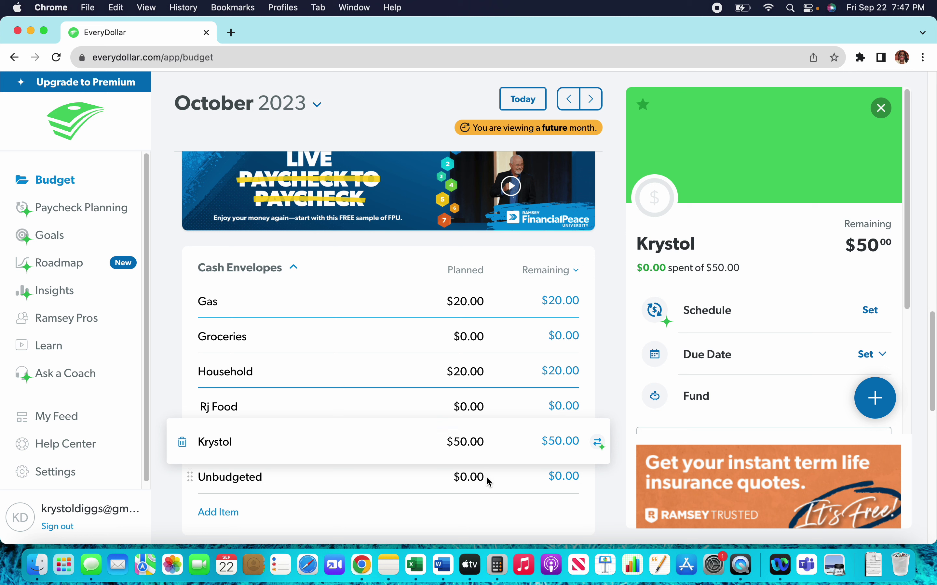
{"action": "left_click", "coordinate": [397, 490]}
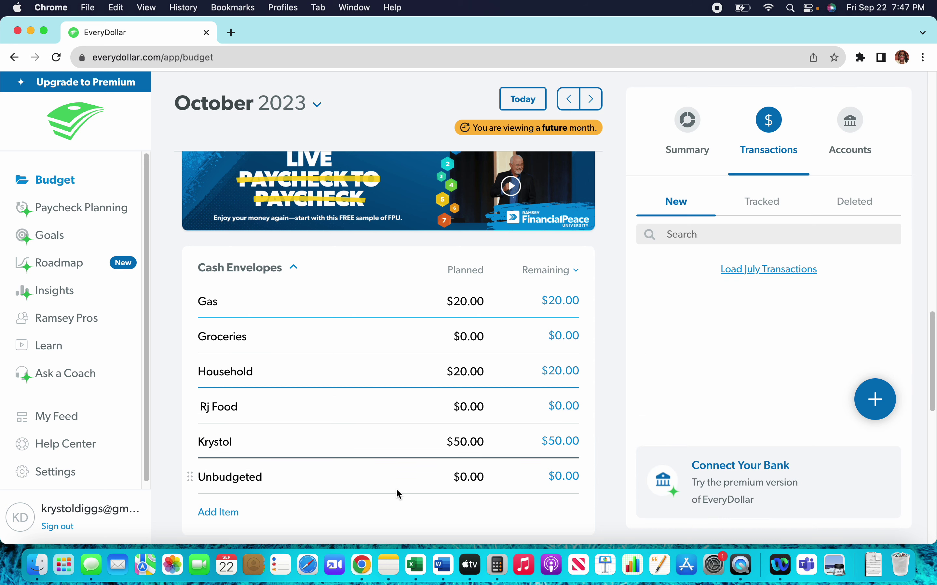
{"action": "left_click", "coordinate": [396, 490]}
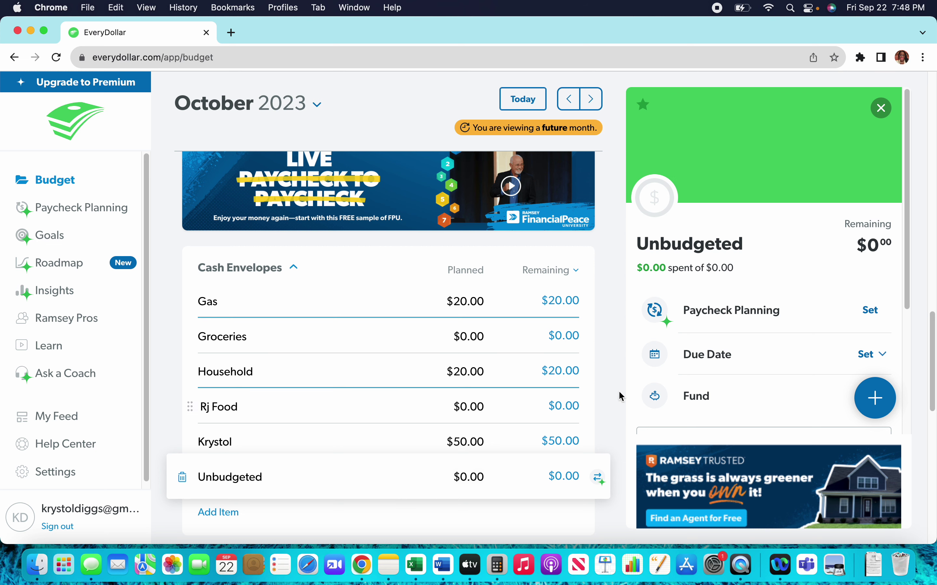
{"action": "left_click", "coordinate": [611, 361]}
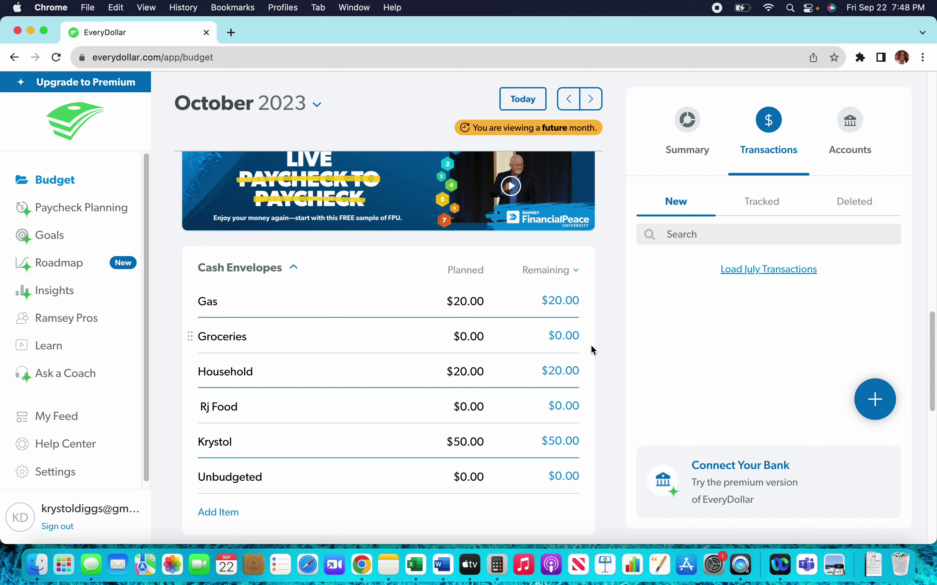
Step: Clear the planned payment for Credit Card in the Debt category to $0.00
{"action": "left_click", "coordinate": [933, 317]}
{"action": "left_click_drag", "start_coordinate": [932, 318], "coordinate": [916, 397]}
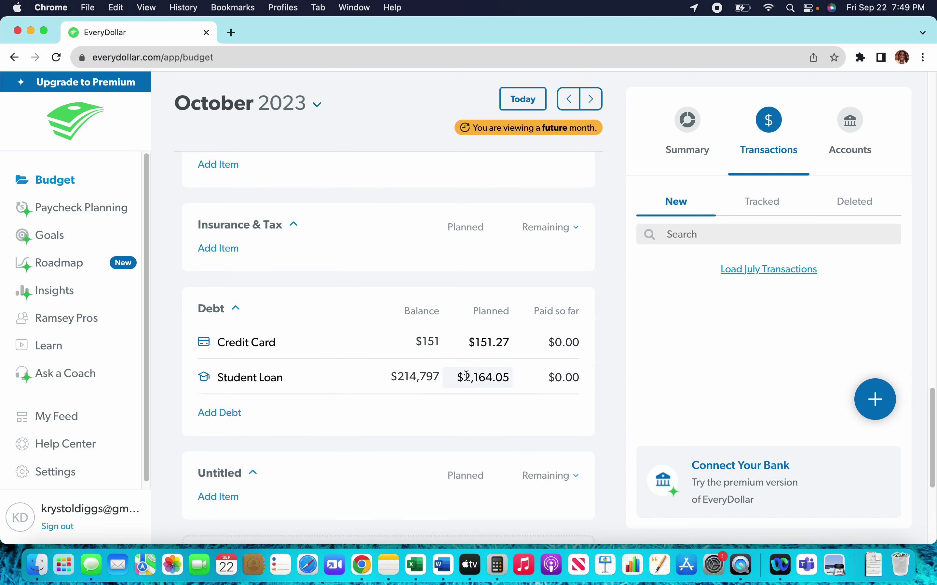
{"action": "left_click", "coordinate": [490, 344]}
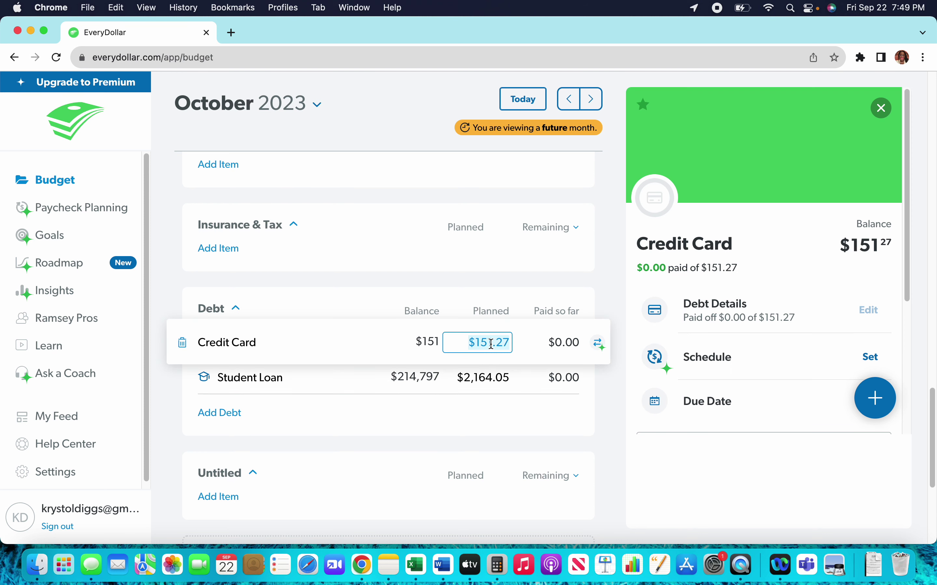
{"action": "key", "text": "BackSpace"}
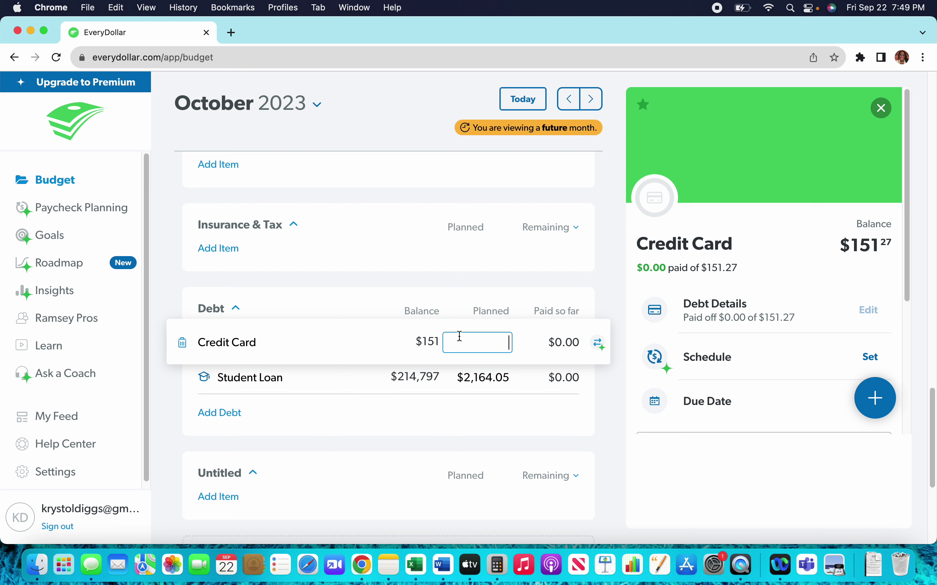
{"action": "left_click", "coordinate": [373, 341]}
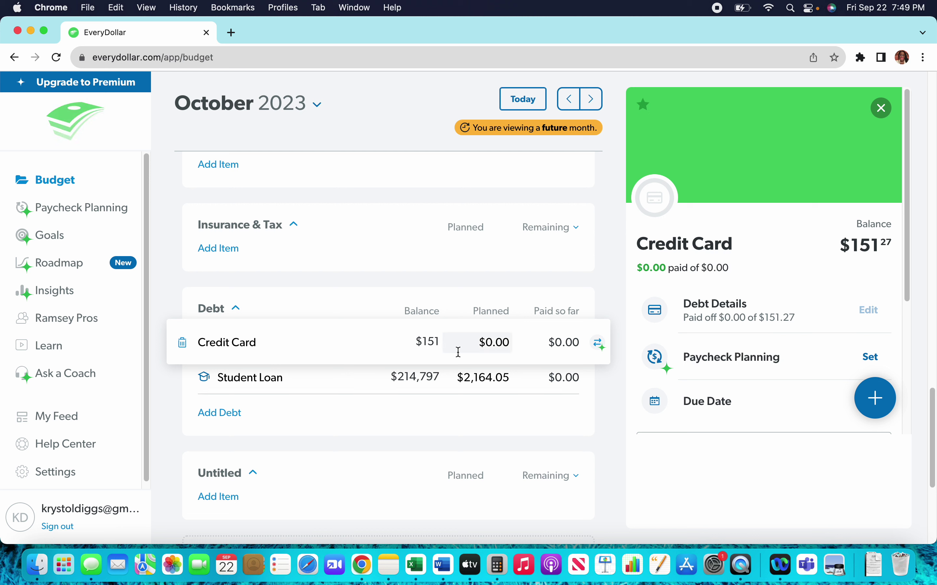
{"action": "left_click", "coordinate": [493, 346]}
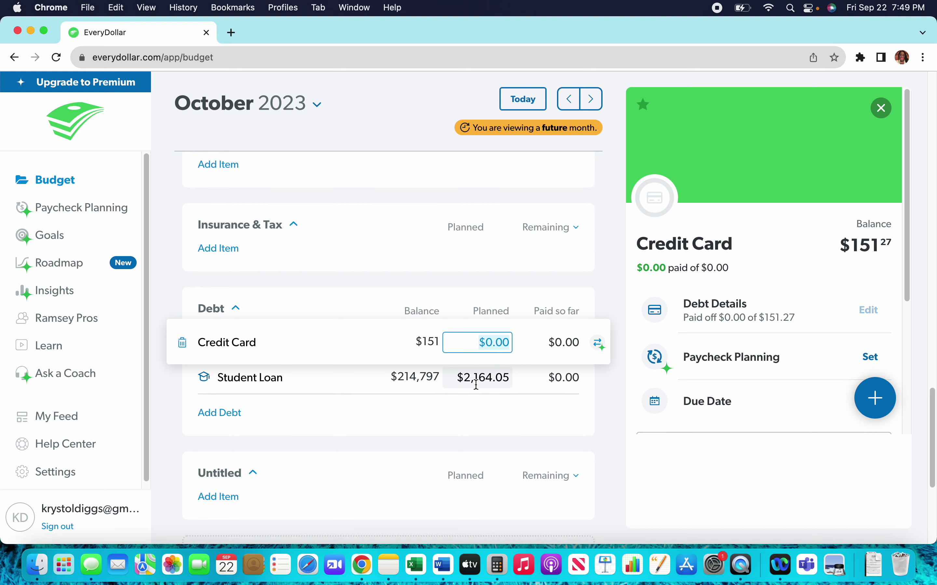
Step: Clear the planned payment for Student Loan in the Debt category and return to the Housing category
{"action": "left_click", "coordinate": [460, 391]}
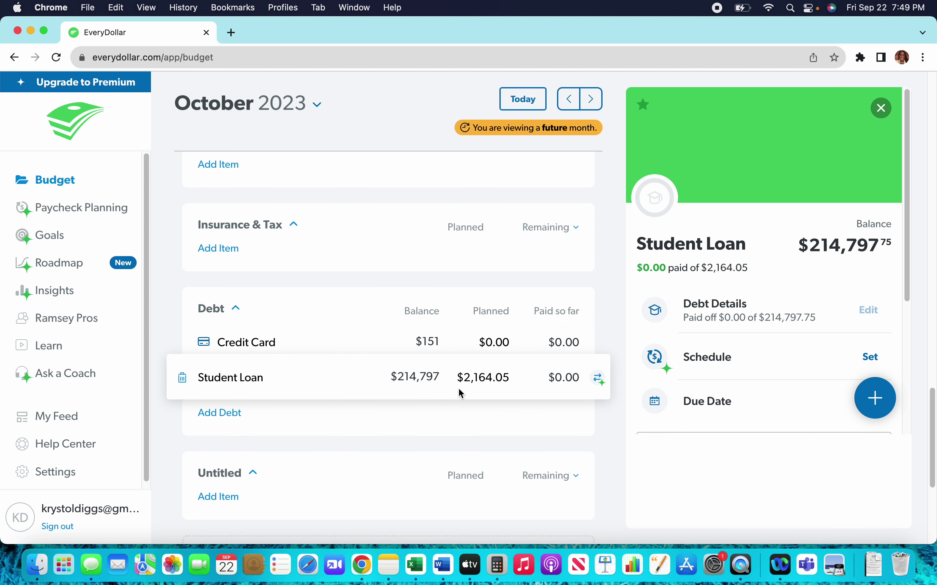
{"action": "left_click_drag", "start_coordinate": [465, 378], "coordinate": [508, 376]}
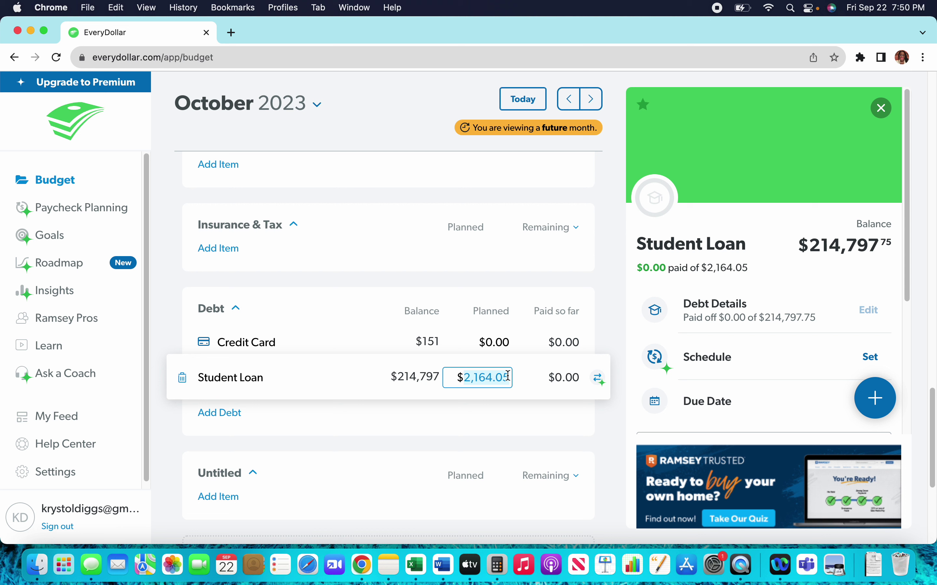
{"action": "key", "text": "BackSpace"}
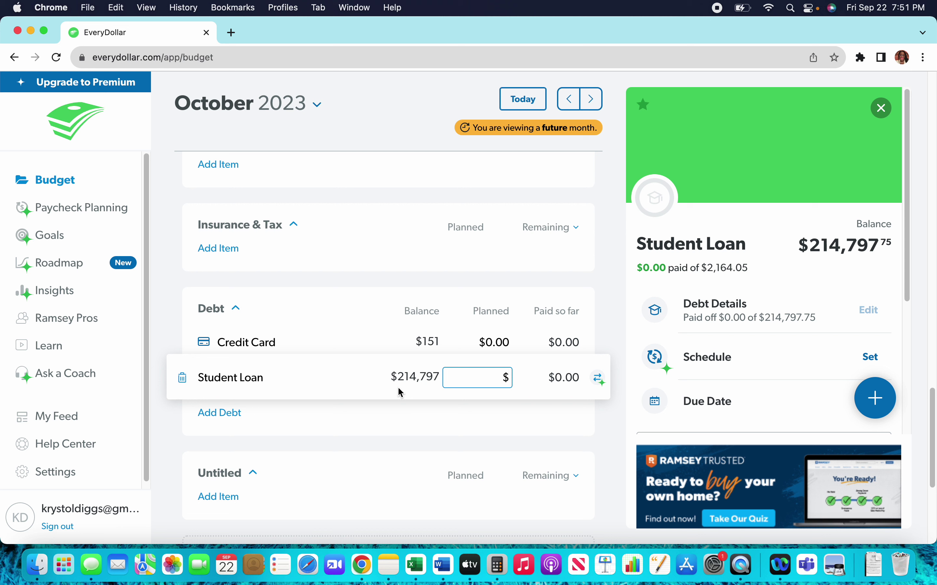
{"action": "left_click", "coordinate": [932, 395]}
{"action": "left_click_drag", "start_coordinate": [932, 396], "coordinate": [911, 256]}
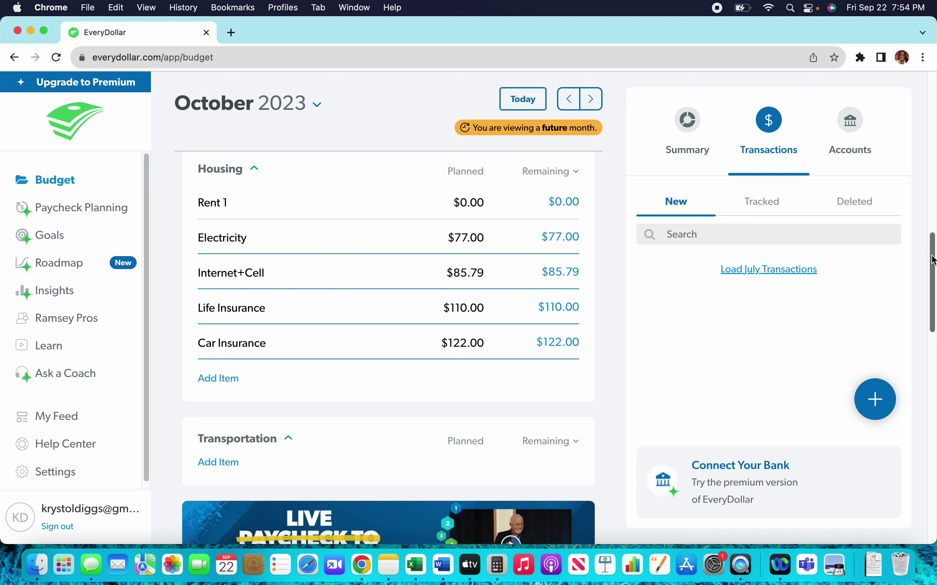
Step: Review the planned amounts in the Giving, Savings, Housing and Debt categories of the October budget
{"action": "left_click_drag", "start_coordinate": [933, 257], "coordinate": [933, 147]}
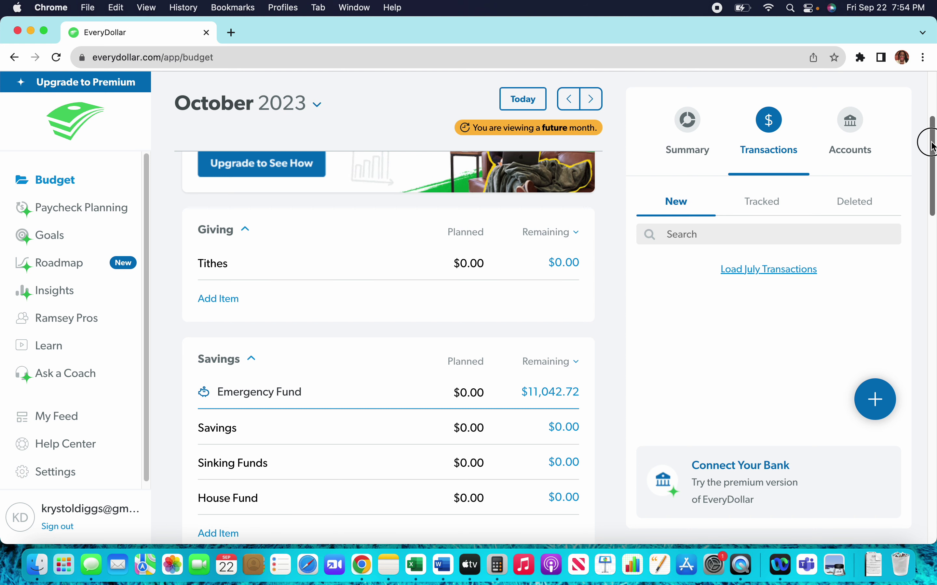
{"action": "mouse_move", "coordinate": [929, 140]}
{"action": "left_mouse_down"}
{"action": "mouse_move", "coordinate": [932, 80]}
{"action": "mouse_move", "coordinate": [931, 155]}
{"action": "left_mouse_up"}
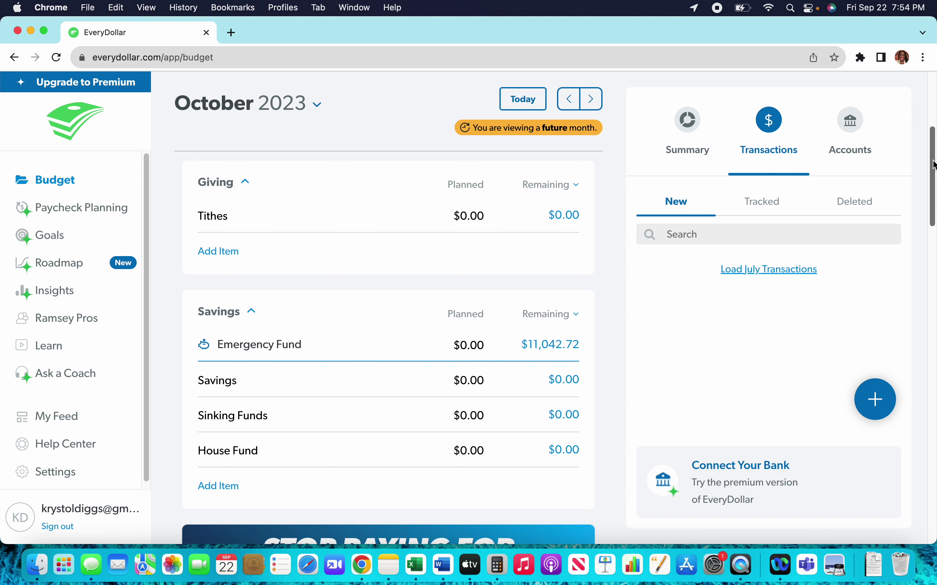
{"action": "left_click", "coordinate": [933, 164]}
{"action": "left_click_drag", "start_coordinate": [933, 164], "coordinate": [931, 260]}
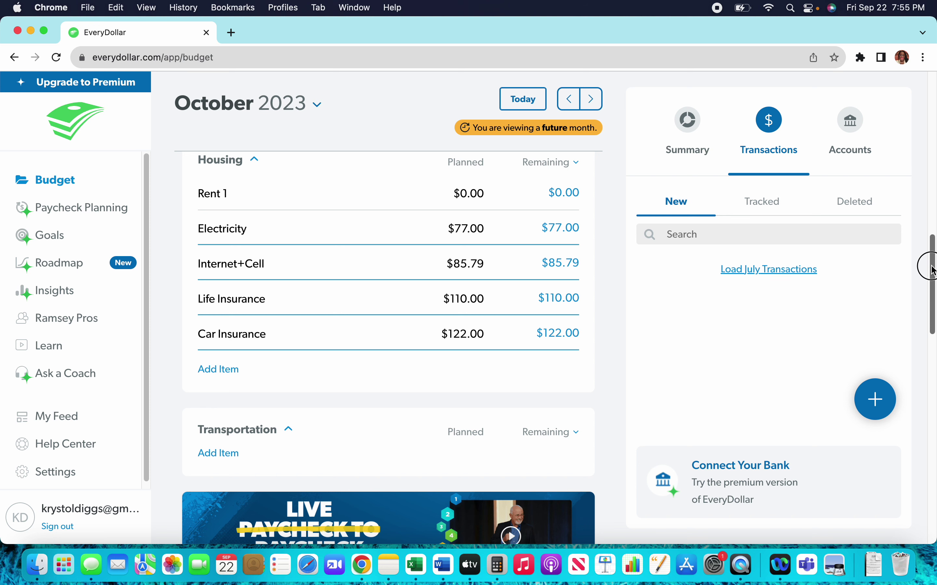
{"action": "left_click_drag", "start_coordinate": [927, 265], "coordinate": [931, 424]}
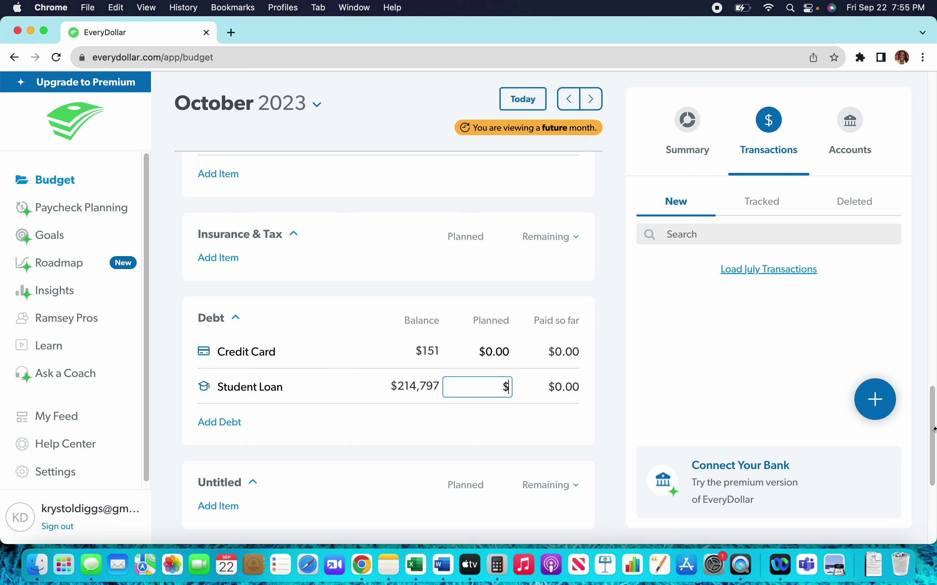
Step: Return to the Income category and open the budget summary to examine the planned totals per category
{"action": "left_click_drag", "start_coordinate": [933, 427], "coordinate": [932, 99]}
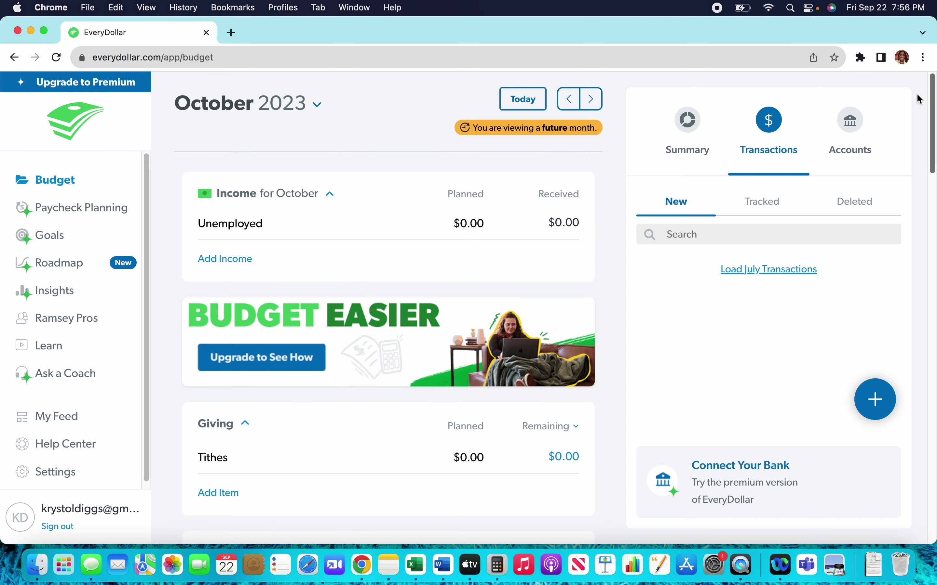
{"action": "left_click", "coordinate": [693, 126]}
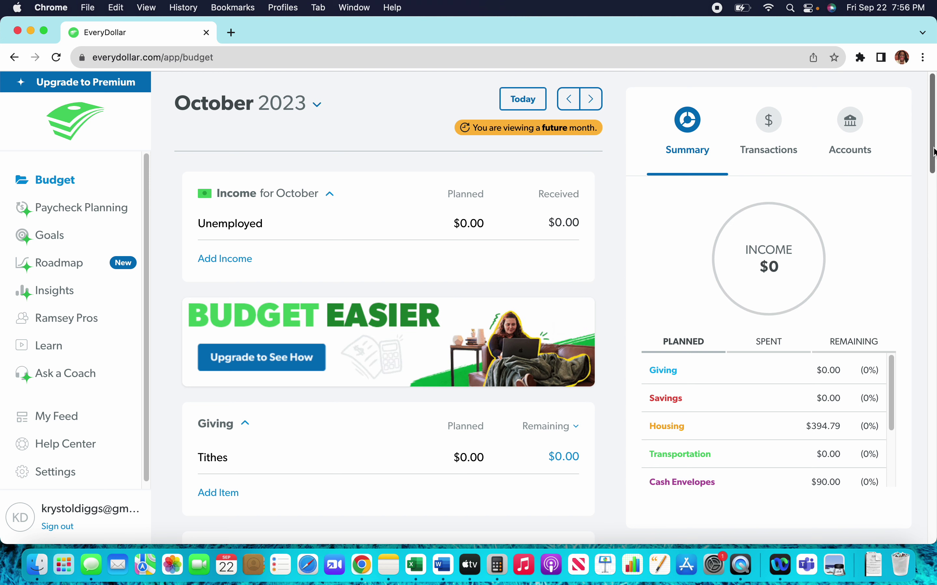
{"action": "mouse_move", "coordinate": [931, 147]}
{"action": "left_mouse_down"}
{"action": "mouse_move", "coordinate": [934, 162]}
{"action": "mouse_move", "coordinate": [929, 151]}
{"action": "left_mouse_up"}
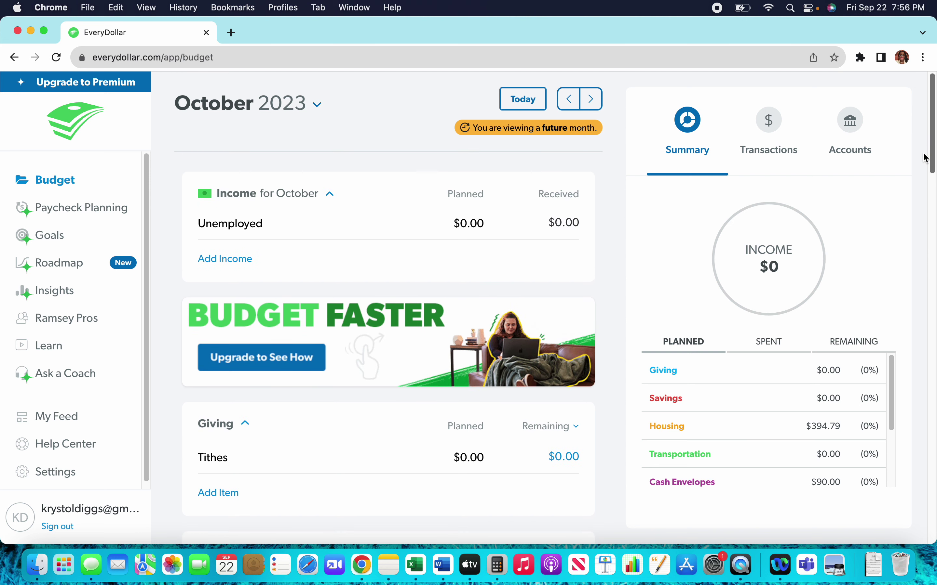
{"action": "mouse_move", "coordinate": [892, 363]}
{"action": "left_mouse_down"}
{"action": "mouse_move", "coordinate": [879, 443]}
{"action": "mouse_move", "coordinate": [887, 347]}
{"action": "left_mouse_up"}
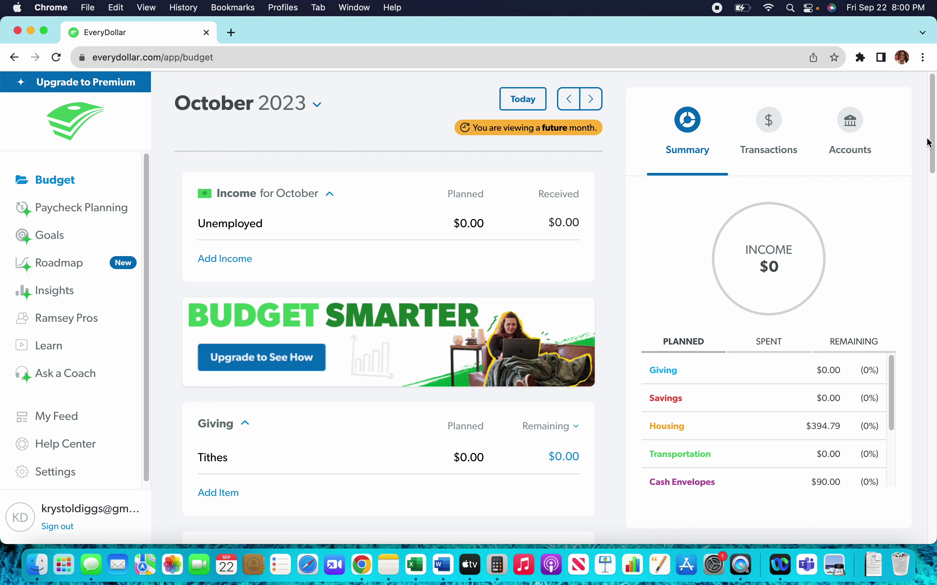
Step: Check the budget categories from Income down to Debt against the summary, including Cash Envelopes, and return to Income
{"action": "left_click_drag", "start_coordinate": [923, 138], "coordinate": [920, 168]}
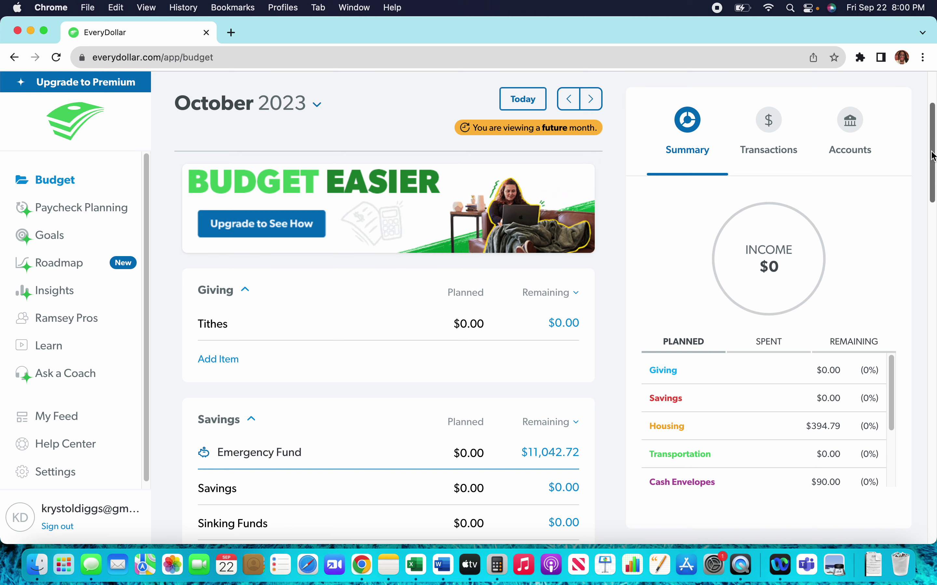
{"action": "left_click_drag", "start_coordinate": [931, 153], "coordinate": [919, 418]}
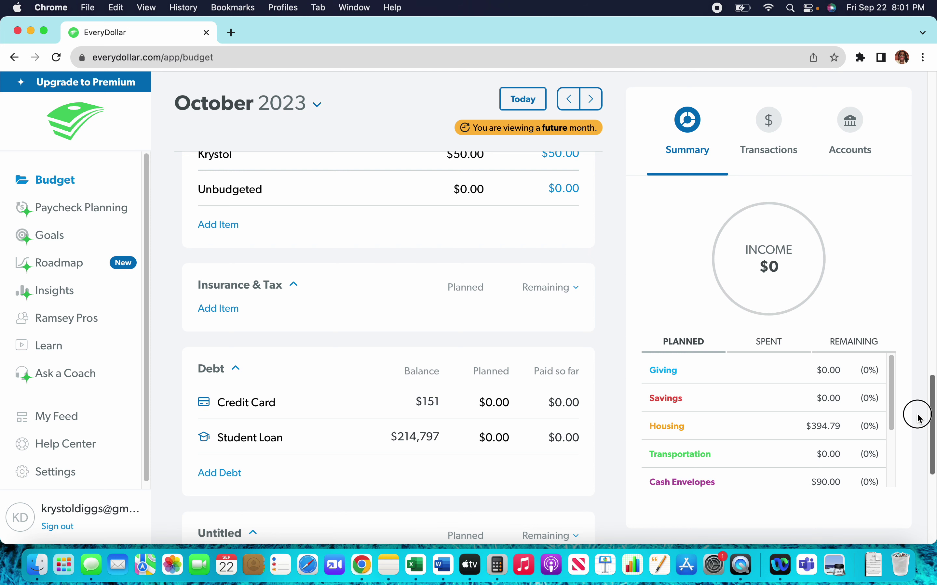
{"action": "left_click_drag", "start_coordinate": [919, 419], "coordinate": [925, 316]}
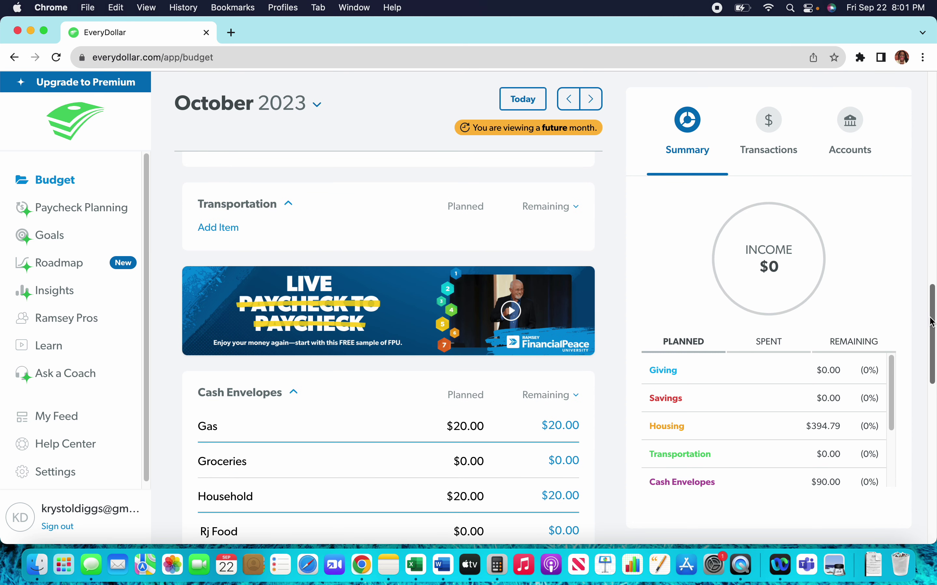
{"action": "left_click", "coordinate": [933, 323]}
{"action": "left_click_drag", "start_coordinate": [933, 322], "coordinate": [934, 102]}
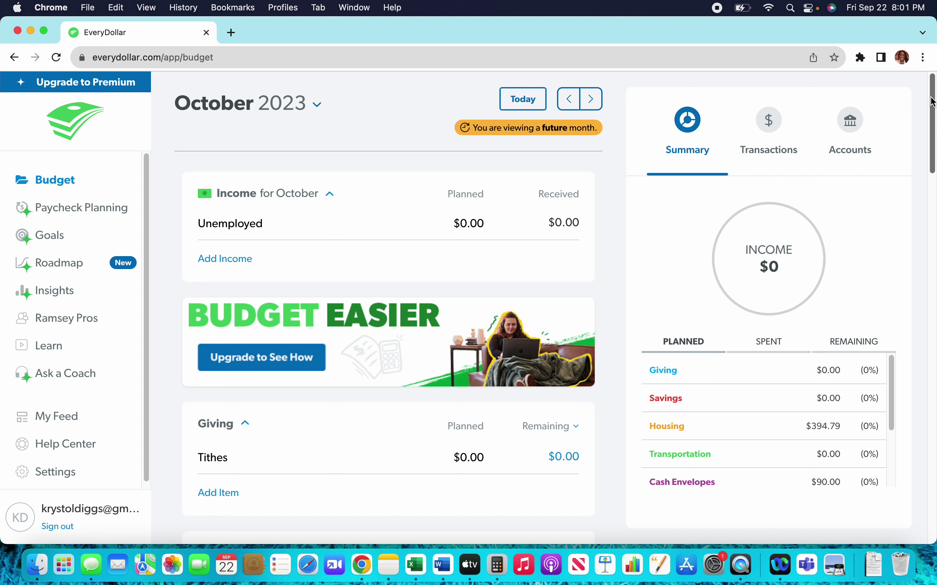